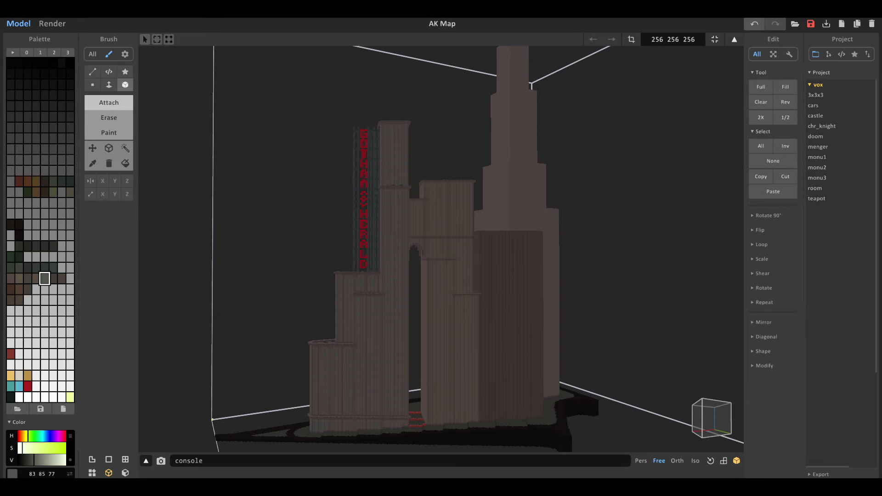
Erase the rows of red voxels from the ground in the narrow gap between the two buildings.
right_click_drag(379, 314, 359, 326)
scroll(360, 326, "up", 8)
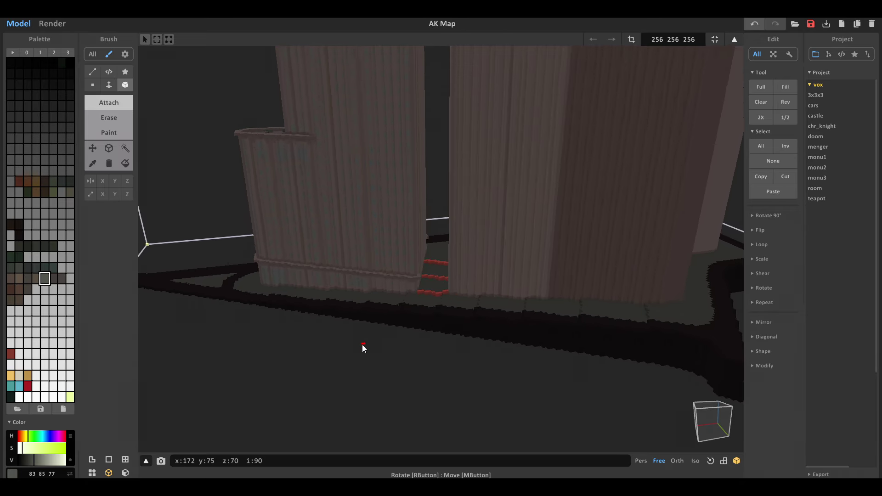
scroll(363, 348, "up", 10)
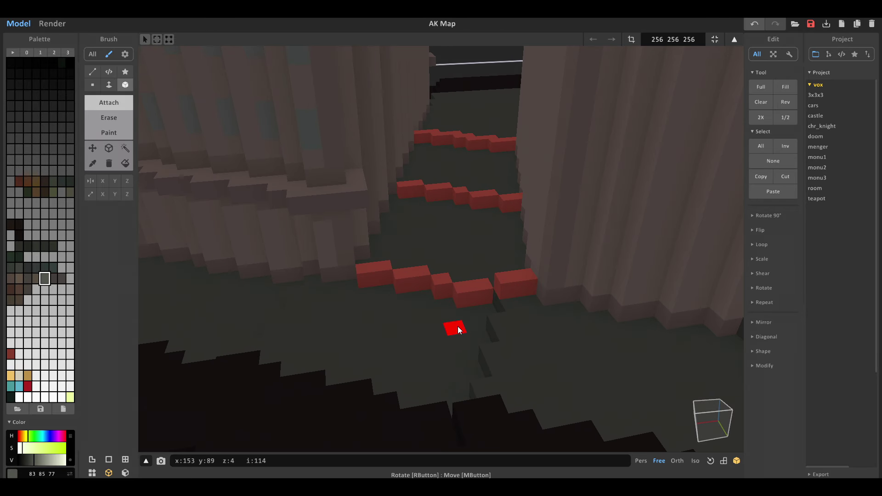
left_click(98, 123)
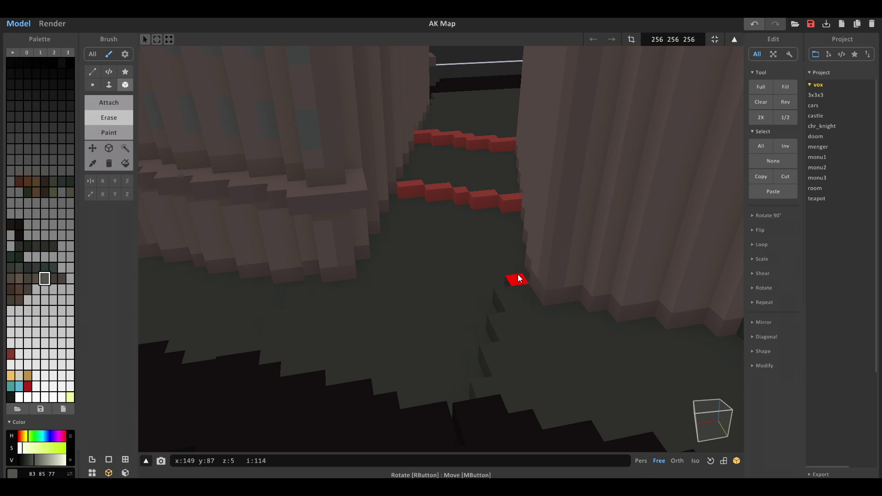
left_click(517, 204)
left_click(485, 199)
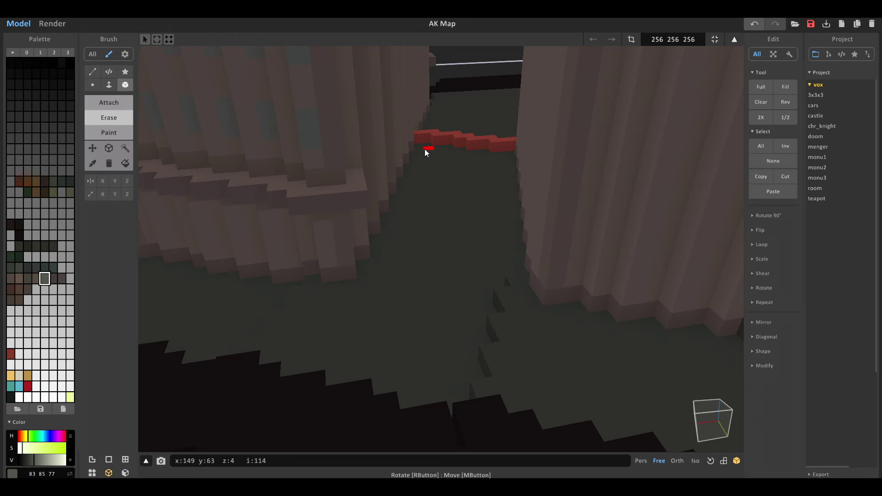
Attach a dark olive-brown trim along the edge of the roof terrace that holds the water tower.
mouse_move(410, 177)
right_mouse_down()
mouse_move(413, 148)
mouse_move(343, 363)
right_mouse_up()
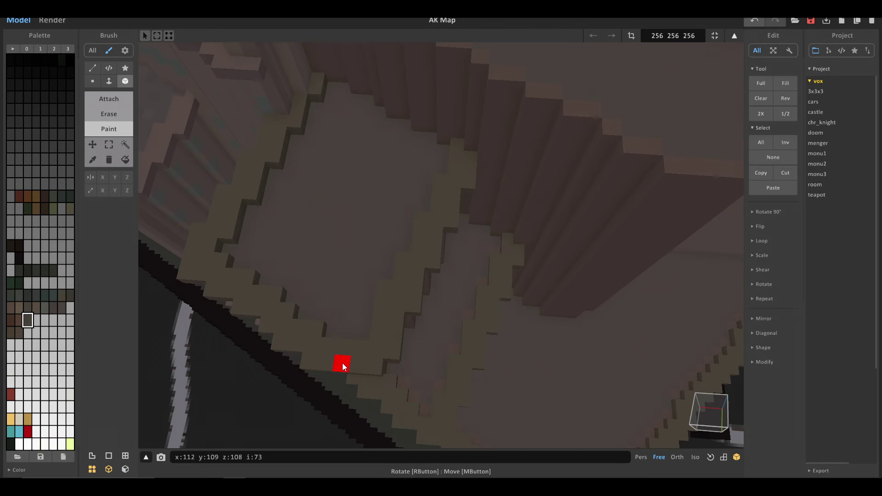
right_click_drag(334, 369, 366, 321)
scroll(341, 290, "down", 5)
scroll(341, 321, "down", 5)
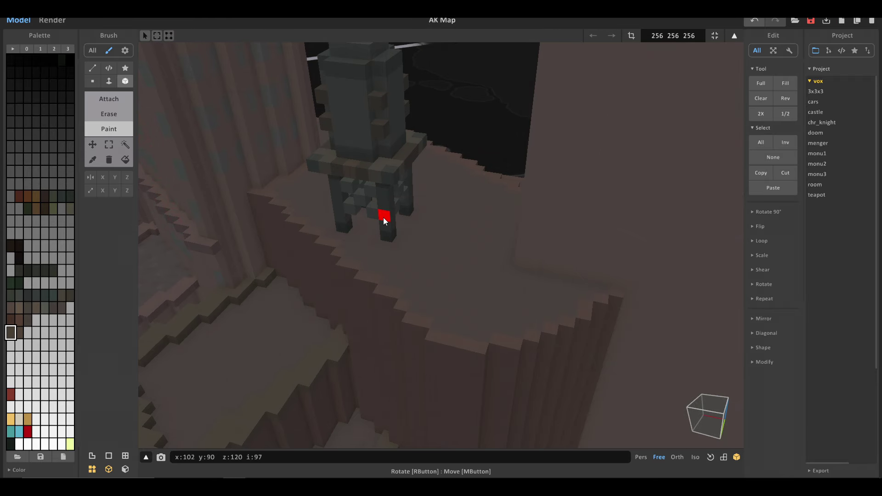
key("ctrl+z")
middle_click_drag(400, 269, 372, 238)
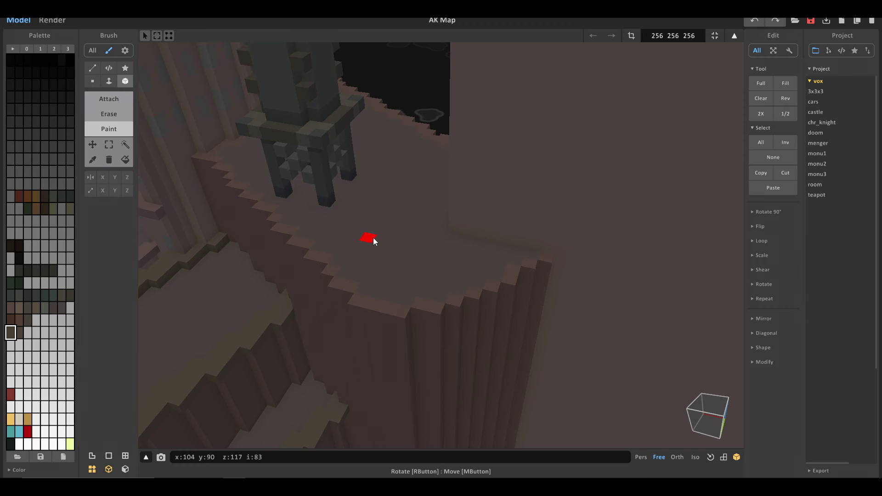
middle_click_drag(376, 251, 386, 234)
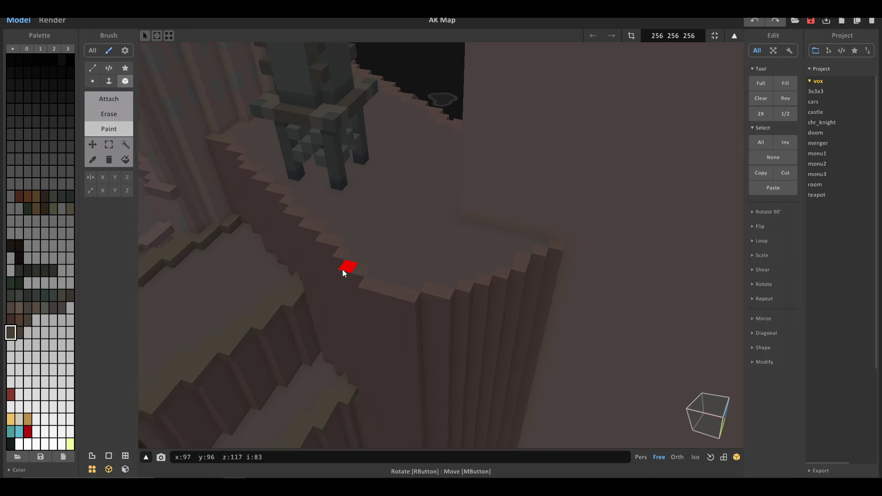
scroll(343, 269, "up", 2)
left_click(107, 99)
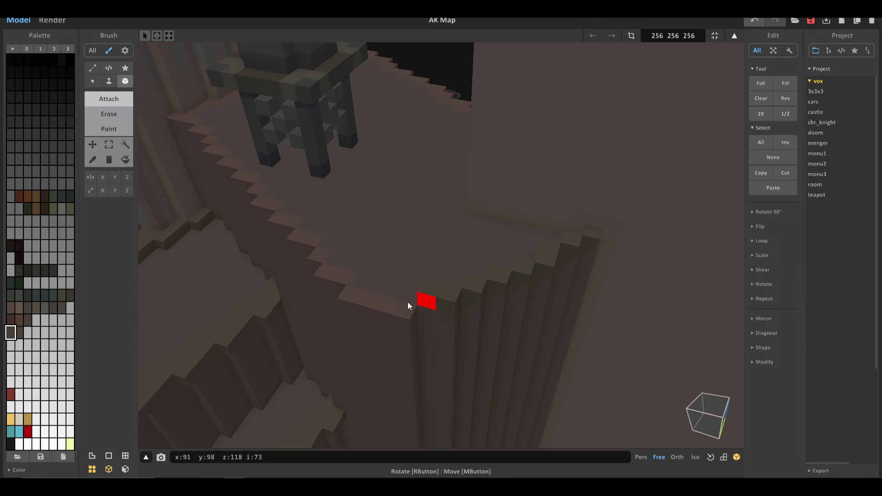
right_click_drag(384, 298, 503, 302)
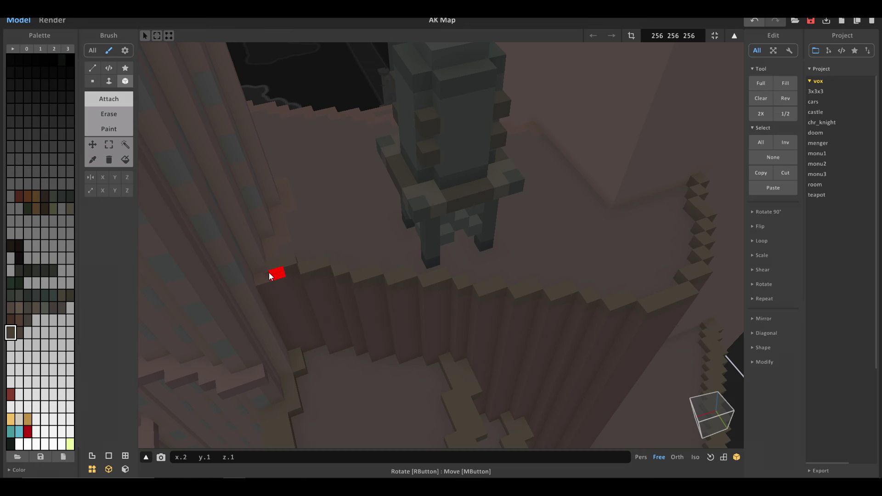
Attach short trim blocks where the terrace meets the ribbed wall, and switch to painting with another dark brown for the roof edge.
scroll(387, 275, "down", 5)
mouse_move(386, 276)
right_mouse_down()
mouse_move(257, 281)
mouse_move(250, 292)
mouse_move(373, 290)
mouse_move(274, 294)
mouse_move(389, 272)
right_mouse_up()
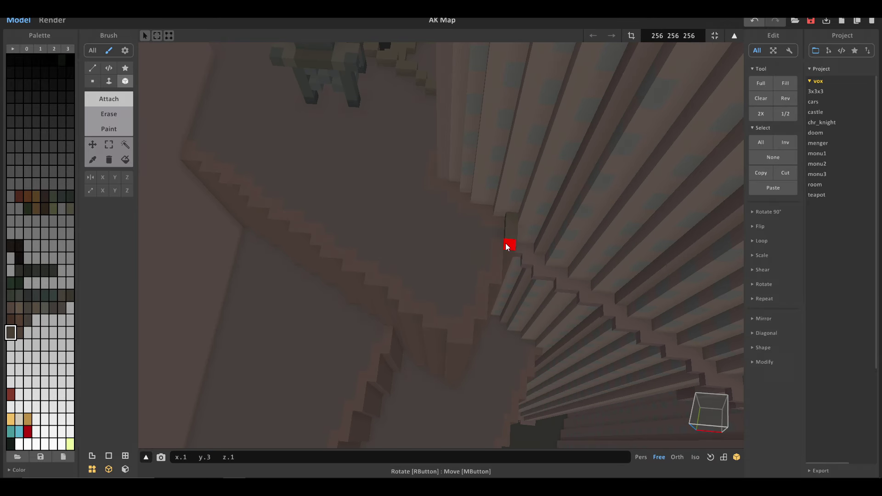
key("ctrl+z")
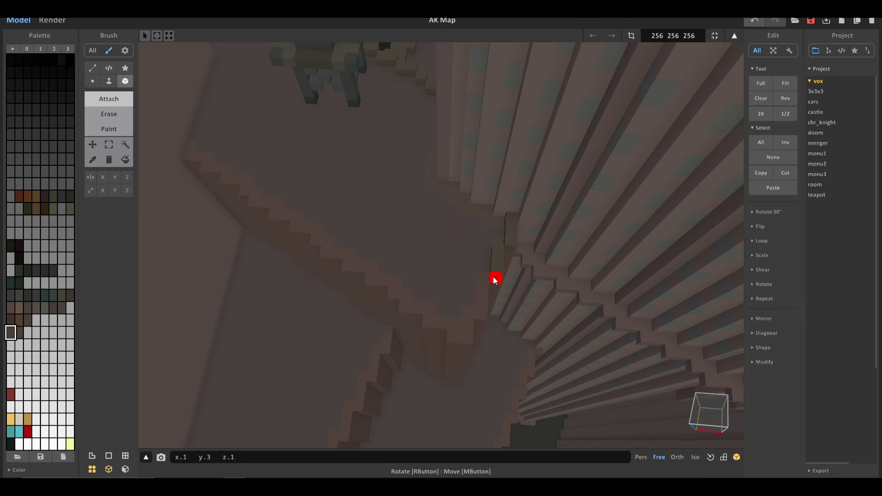
right_click_drag(481, 311, 567, 301)
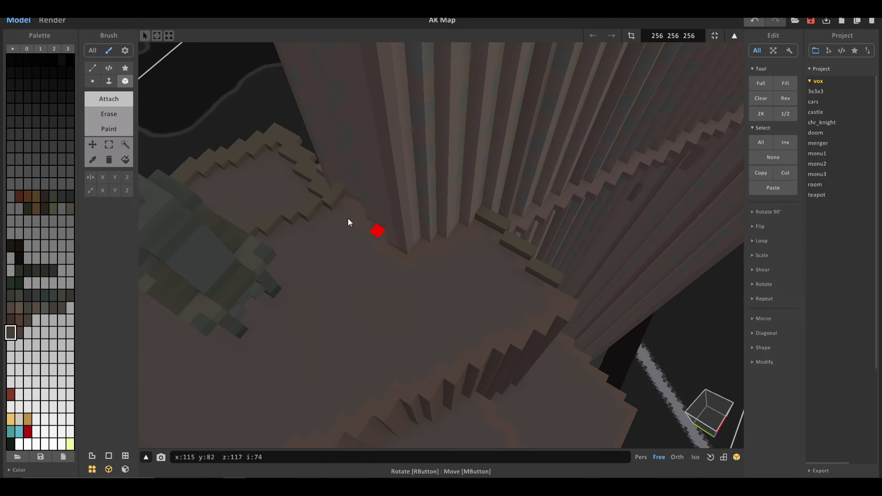
left_click(26, 318)
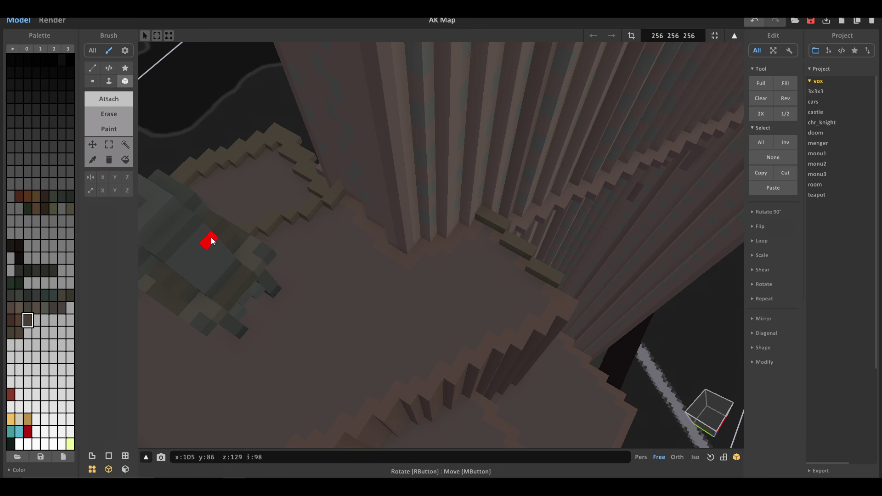
left_click(125, 130)
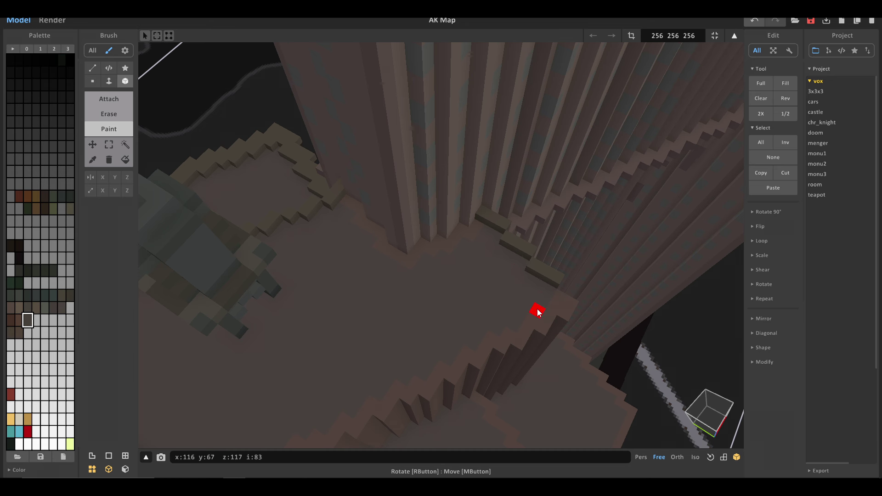
right_click_drag(490, 340, 483, 316)
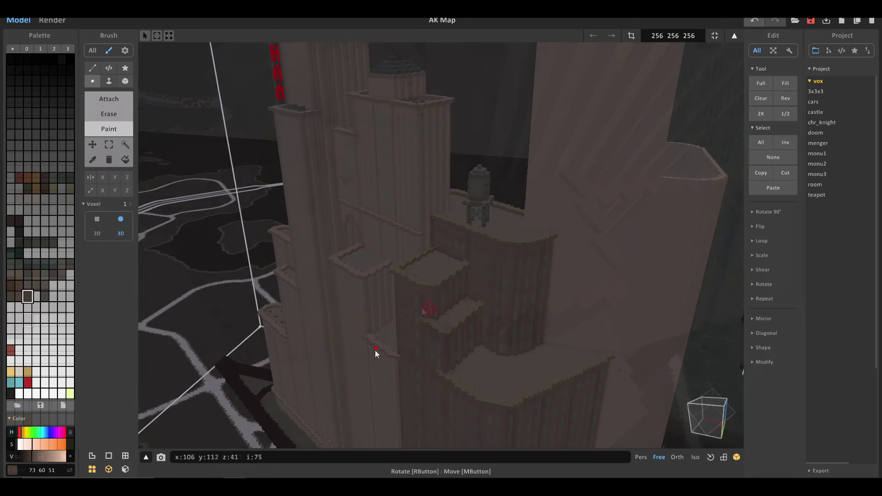
Attach a stepped cornice in the 83 71 63 brown around the top of the tall tower's lower setback.
scroll(376, 353, "down", 4)
mouse_move(375, 352)
right_mouse_down()
mouse_move(380, 365)
mouse_move(382, 329)
mouse_move(203, 326)
mouse_move(121, 336)
right_mouse_up()
scroll(379, 330, "up", 5)
scroll(382, 329, "up", 3)
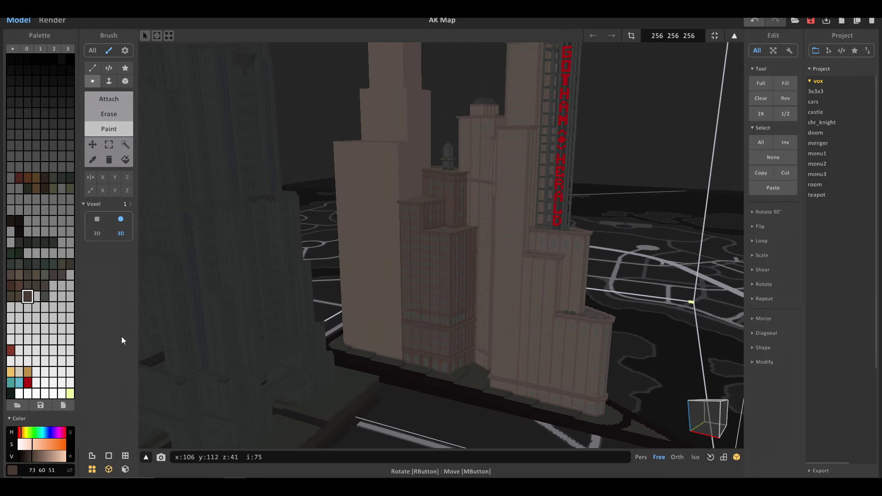
scroll(447, 312, "up", 5)
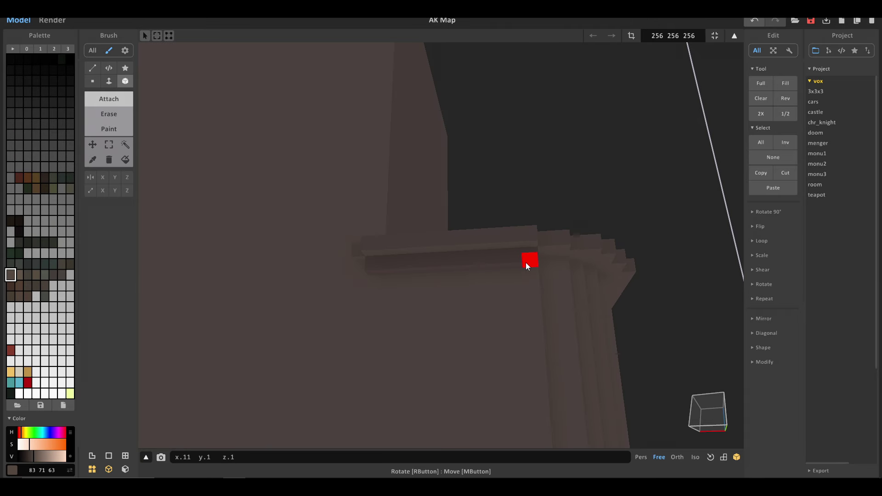
right_click_drag(422, 277, 185, 213)
left_click_drag(332, 242, 342, 242)
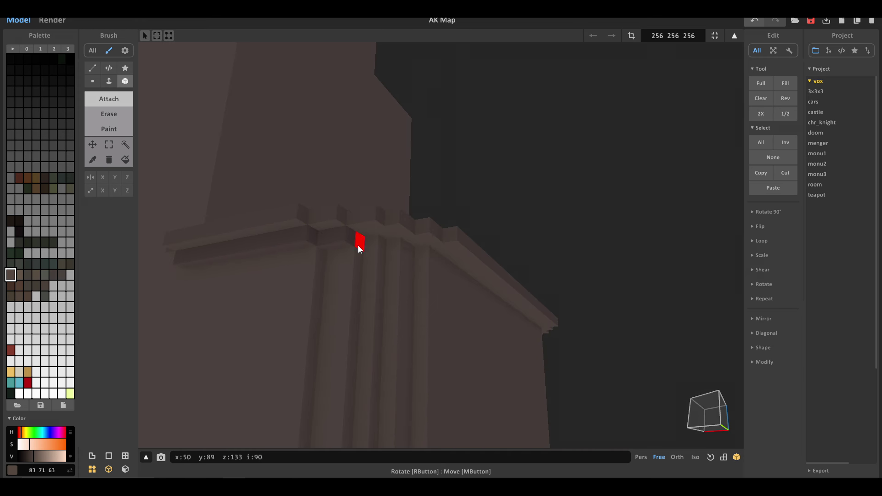
right_click_drag(412, 250, 320, 253)
scroll(320, 253, "down", 2)
left_click_drag(320, 253, 688, 246)
right_click_drag(688, 246, 502, 225)
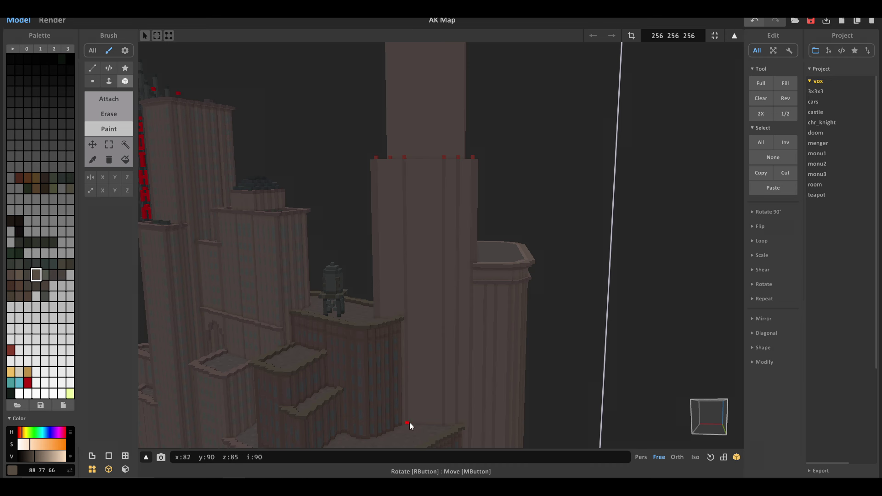
Attach small corner blocks in the 88 77 66 brown on the ledge around the base of the tower's crown.
right_click_drag(393, 162, 462, 186)
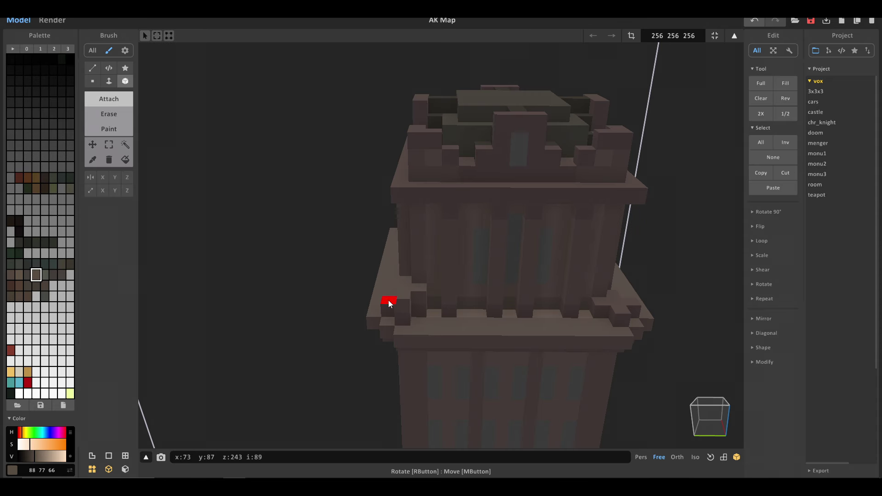
left_click(389, 302)
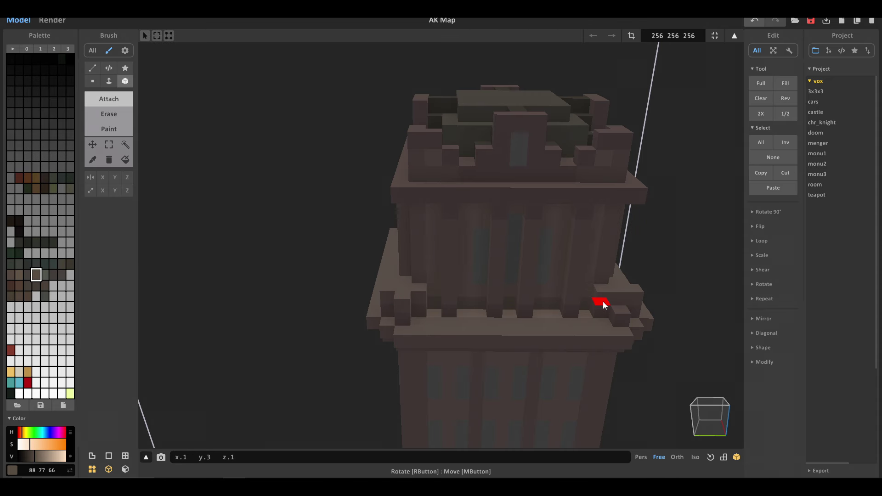
mouse_move(583, 305)
right_mouse_down()
mouse_move(429, 318)
mouse_move(426, 331)
mouse_move(397, 310)
mouse_move(379, 320)
right_mouse_up()
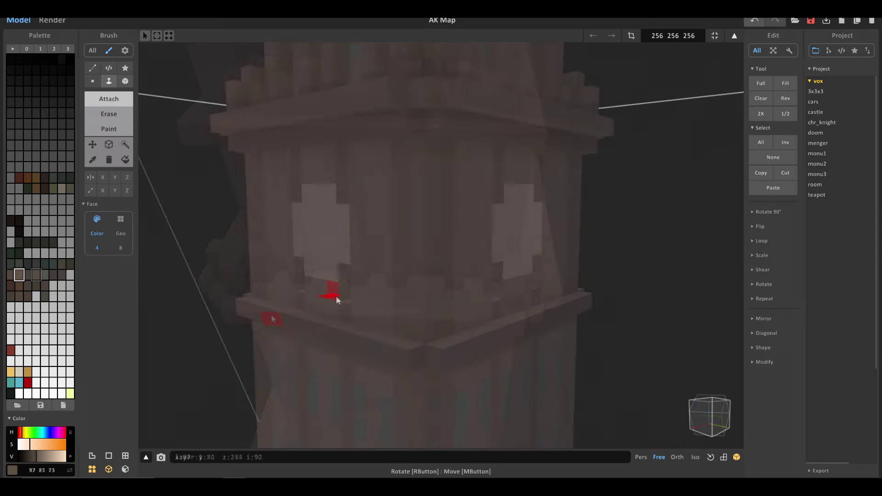
Fill the recess below the light circular emblem with box-attached voxels in a colour sampled from the tower wall.
mouse_move(335, 296)
right_mouse_down()
mouse_move(508, 277)
mouse_move(477, 268)
right_mouse_up()
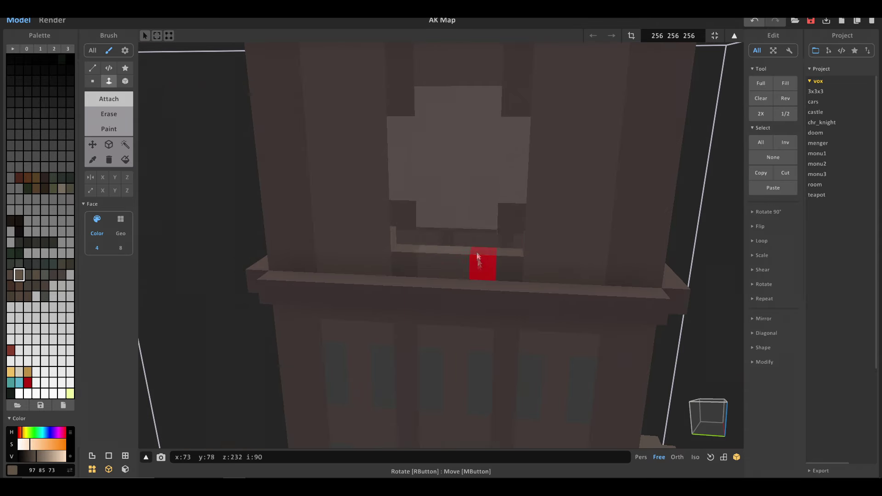
left_click(125, 81)
left_click(394, 251, "alt")
left_click(425, 257, "alt")
left_click_drag(427, 252, 483, 255)
mouse_move(483, 257)
right_mouse_down()
mouse_move(345, 266)
mouse_move(584, 262)
mouse_move(571, 285)
mouse_move(477, 302)
right_mouse_up()
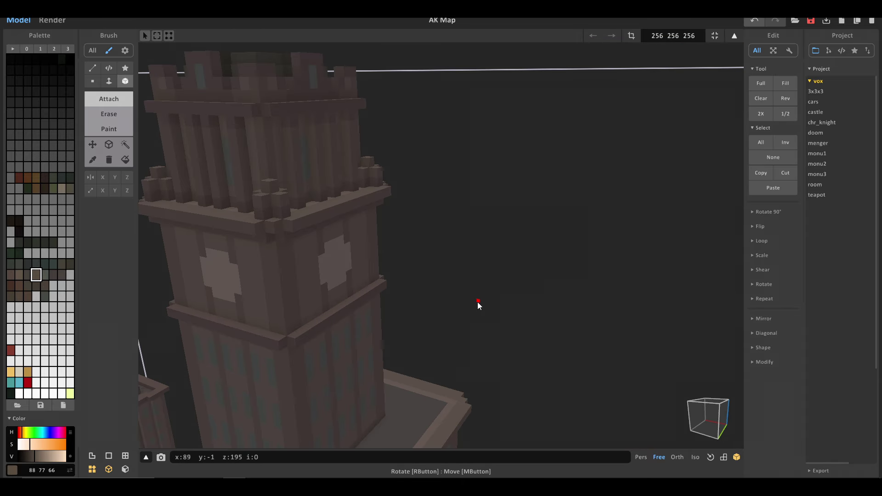
Paint a rectangular panel in the 88 77 66 brown around the light emblem on the tower's upper section.
scroll(322, 340, "up", 5)
scroll(323, 344, "down", 3)
left_click(396, 178, "alt")
left_click(415, 175)
key("ctrl+z")
left_click(109, 129)
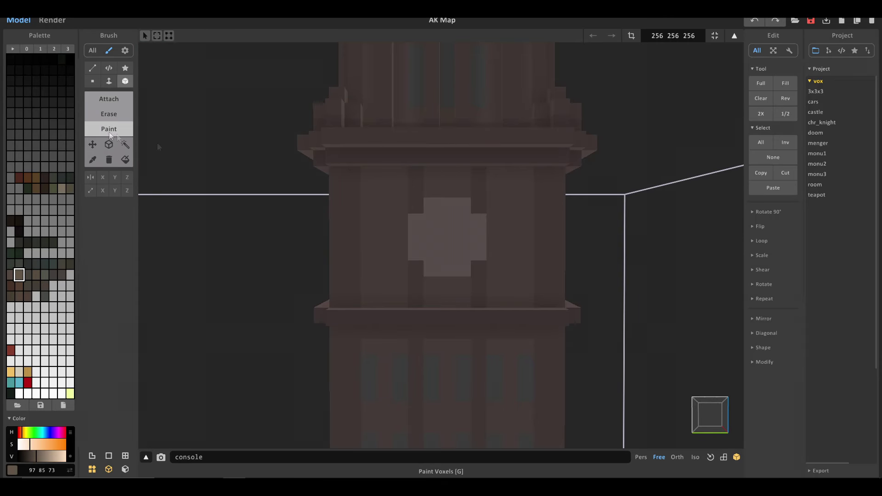
right_click_drag(478, 299, 523, 277)
right_click_drag(439, 204, 518, 233)
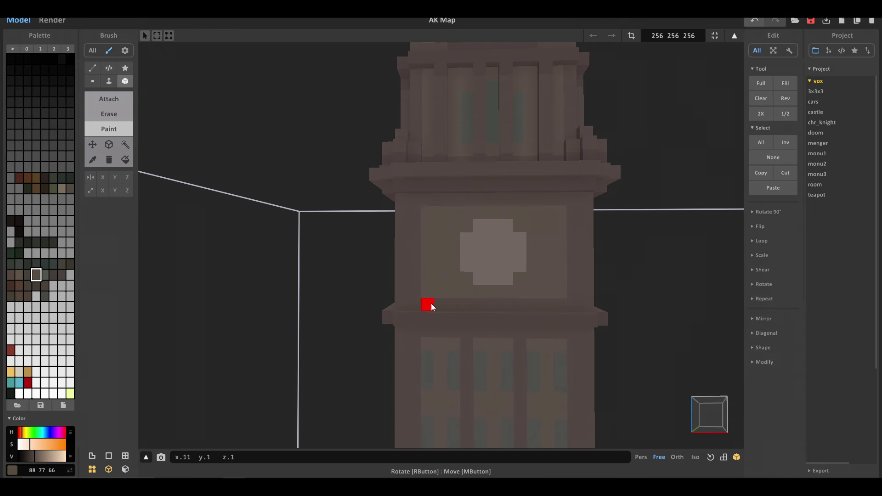
Paint matching 88 77 66 brown panels around the emblems on the tower's other faces.
middle_click_drag(430, 304, 289, 295)
scroll(294, 296, "up", 5)
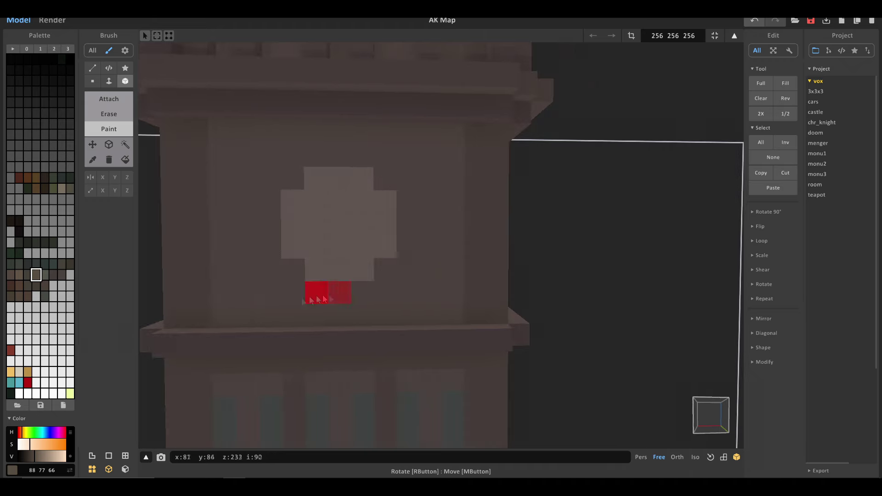
right_click_drag(442, 137, 280, 160)
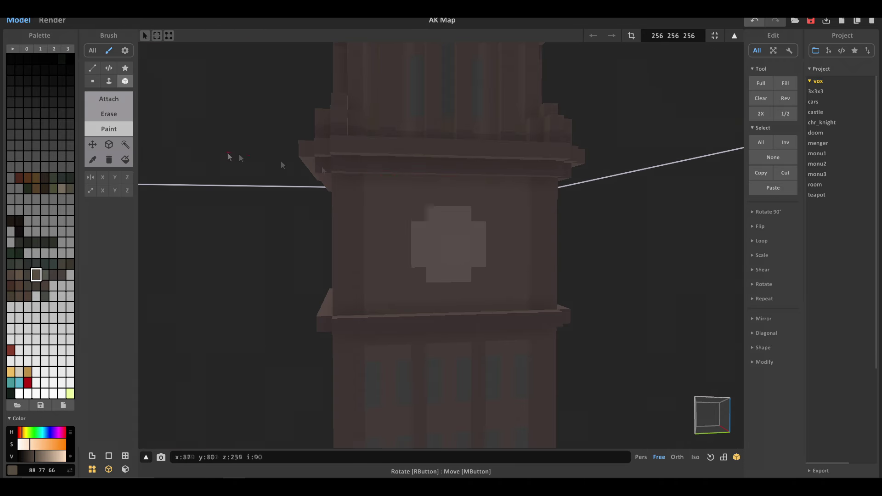
right_click_drag(498, 302, 196, 226)
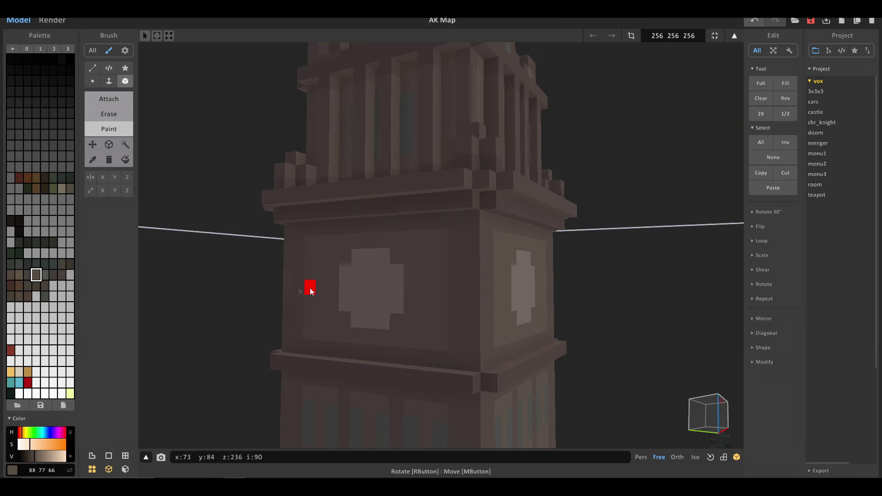
right_click_drag(189, 301, 322, 299)
Choose the 83 71 63 brown from the palette and paint the wall around the emblem on the adjoining face.
left_click(61, 274)
left_click(45, 275)
left_click(36, 275)
left_click(28, 275)
left_click(11, 276)
left_click_drag(498, 265, 531, 265)
left_click(547, 249)
mouse_move(559, 199)
left_mouse_down()
mouse_move(561, 212)
mouse_move(498, 174)
left_mouse_up()
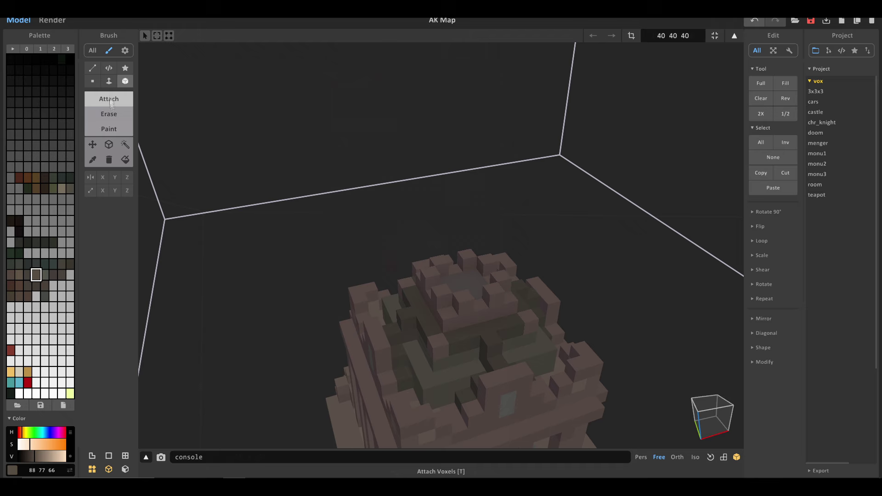
Extrude the battlement blocks on the tower's summit upward into a ring of tall columns.
left_click(109, 82)
left_click_drag(442, 290, 444, 207)
left_click_drag(467, 255, 467, 211)
scroll(443, 238, "up", 5)
mouse_move(443, 238)
right_mouse_down()
mouse_move(427, 162)
mouse_move(400, 227)
right_mouse_up()
left_click_drag(399, 227, 397, 200)
right_click_drag(420, 215, 345, 229)
left_click_drag(369, 247, 369, 216)
right_click_drag(369, 215, 332, 275)
left_click_drag(338, 280, 337, 254)
key("ctrl+z")
right_click_drag(332, 345, 388, 260)
Attach blocks in the 83 71 63 brown on top of the summit columns.
left_click(10, 275)
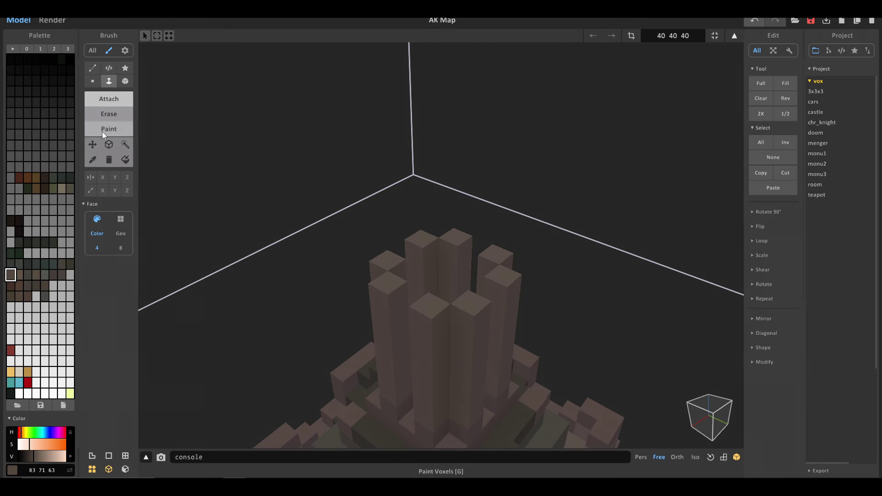
left_click(126, 81)
left_click(389, 262)
left_click(388, 282)
mouse_move(416, 302)
right_mouse_down()
mouse_move(388, 306)
mouse_move(367, 275)
mouse_move(441, 271)
right_mouse_up()
left_click(382, 243)
left_click(459, 262)
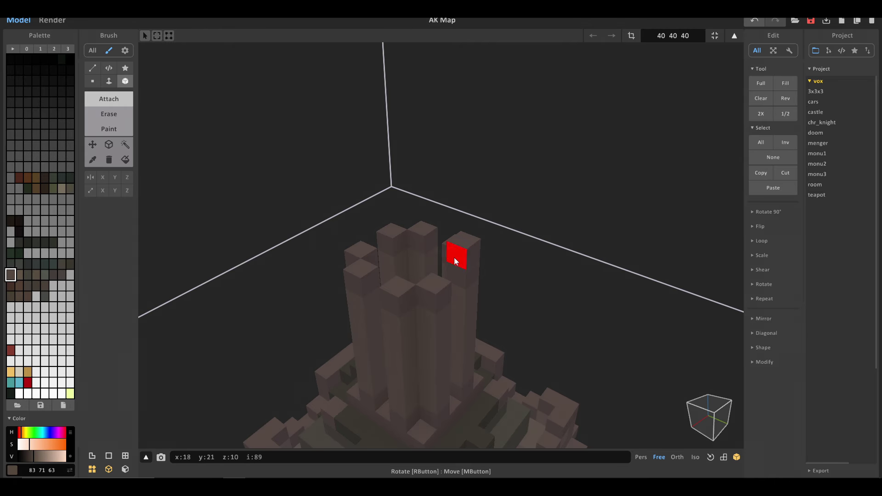
Attach beams in the 88 77 66 brown across the summit column tops to form an overhanging crown.
right_click_drag(386, 269, 552, 262)
right_click_drag(484, 252, 489, 262)
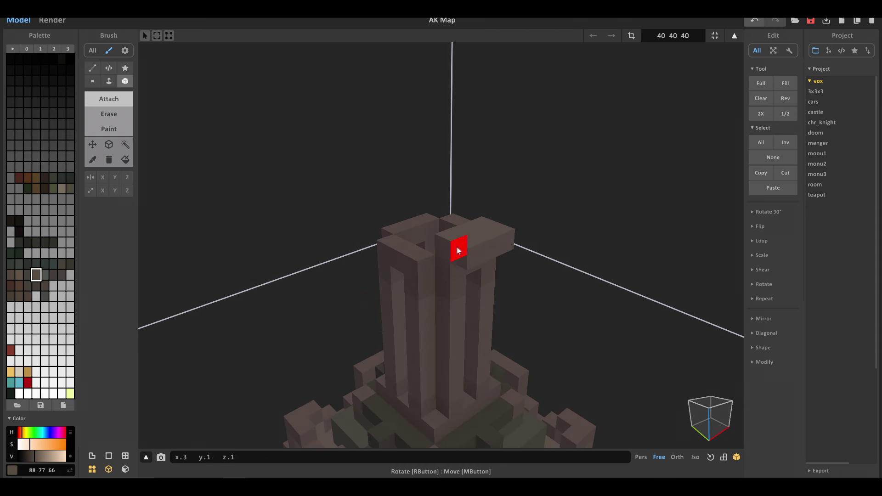
right_click_drag(393, 239, 222, 259)
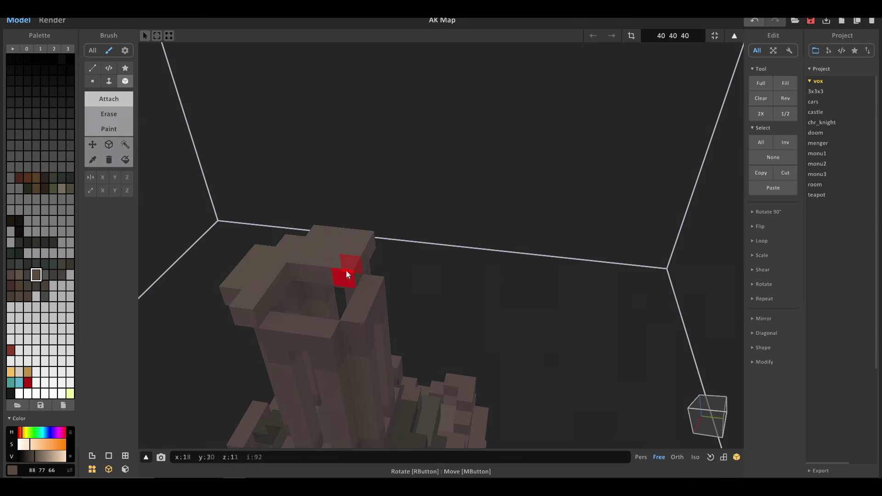
right_click_drag(356, 285, 559, 249)
scroll(557, 219, "down", 5)
scroll(561, 221, "up", 5)
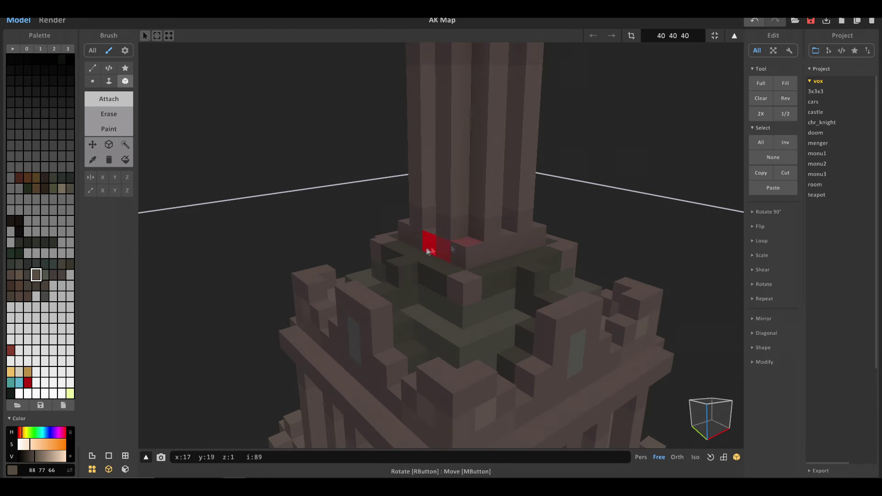
Choose the 83 71 63 brown from the palette and attach support blocks around the base of the summit columns.
scroll(452, 264, "down", 5)
right_click_drag(453, 264, 583, 339)
scroll(506, 268, "up", 5)
left_click(11, 274)
scroll(507, 347, "up", 5)
right_click_drag(522, 341, 554, 347)
scroll(510, 347, "down", 8)
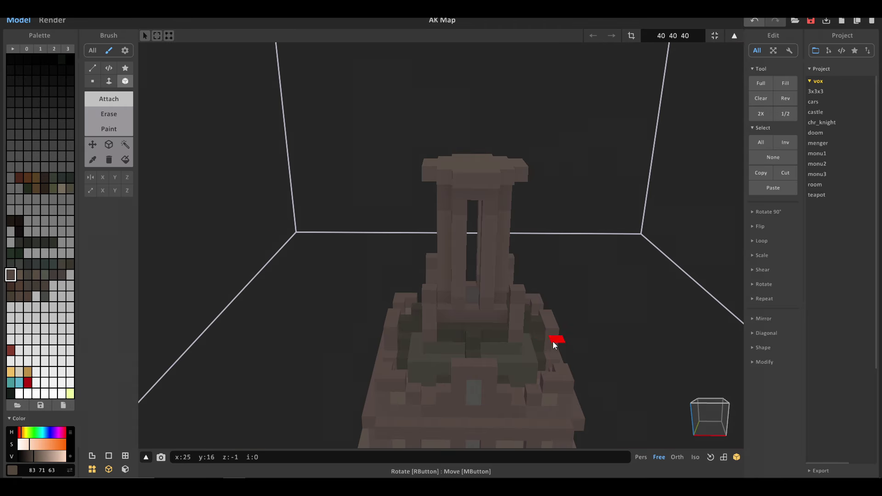
Sample the tower's brown, fill in blocks on the column front and sides, and choose the 70 67 57 tone.
left_click(427, 310, "alt")
mouse_move(427, 310)
right_mouse_down()
mouse_move(518, 334)
mouse_move(374, 309)
mouse_move(331, 321)
mouse_move(379, 291)
mouse_move(504, 286)
mouse_move(557, 250)
mouse_move(461, 257)
right_mouse_up()
scroll(459, 256, "up", 5)
left_click_drag(448, 247, 487, 314)
left_click_drag(429, 259, 428, 294)
left_click_drag(504, 259, 507, 294)
left_click(62, 263)
right_click_drag(482, 270, 524, 174)
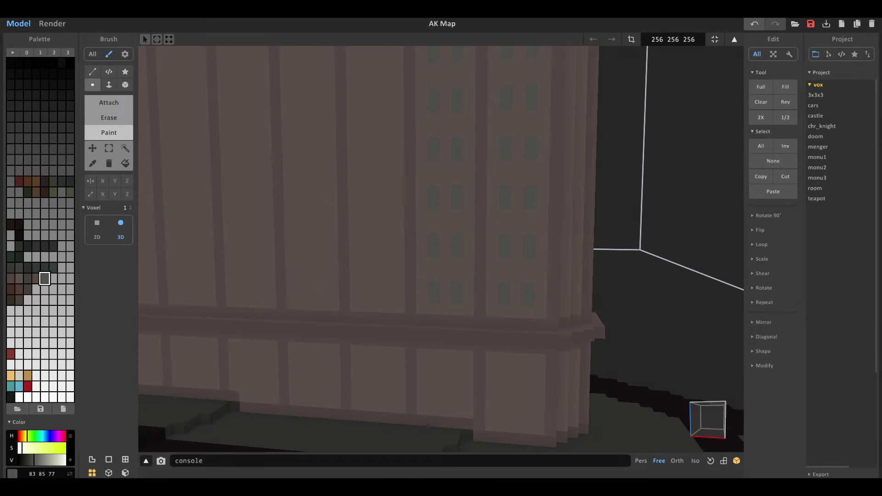
Paint the lowest row of small windows in the 83 85 77 grey across the remaining bays above the cornice.
mouse_move(446, 303)
right_mouse_down()
mouse_move(437, 313)
mouse_move(448, 303)
right_mouse_up()
scroll(448, 303, "up", 2)
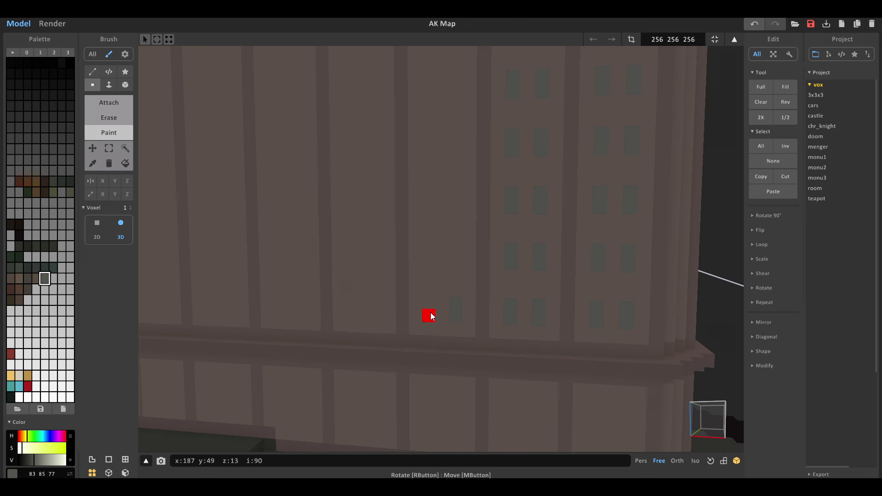
left_click_drag(352, 313, 352, 301)
right_click_drag(349, 302, 367, 305)
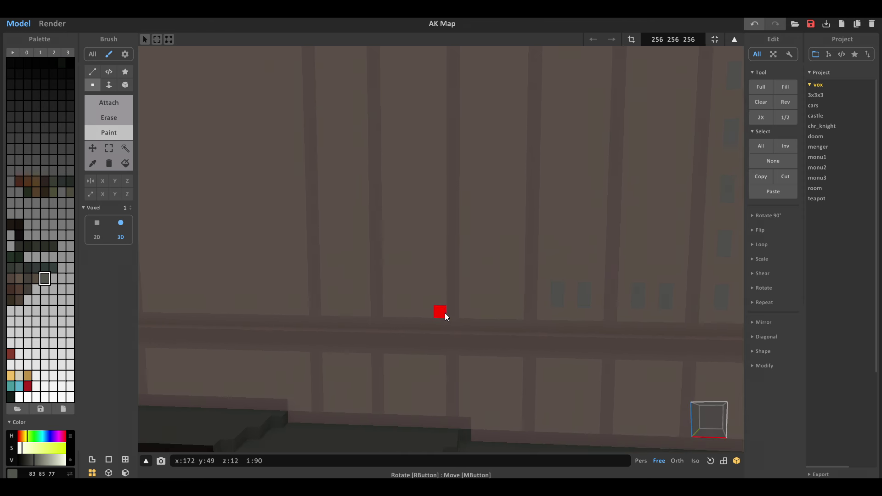
left_click(478, 291)
left_click(427, 290)
left_click(403, 285)
scroll(347, 294, "down", 6)
right_click_drag(351, 293, 348, 285)
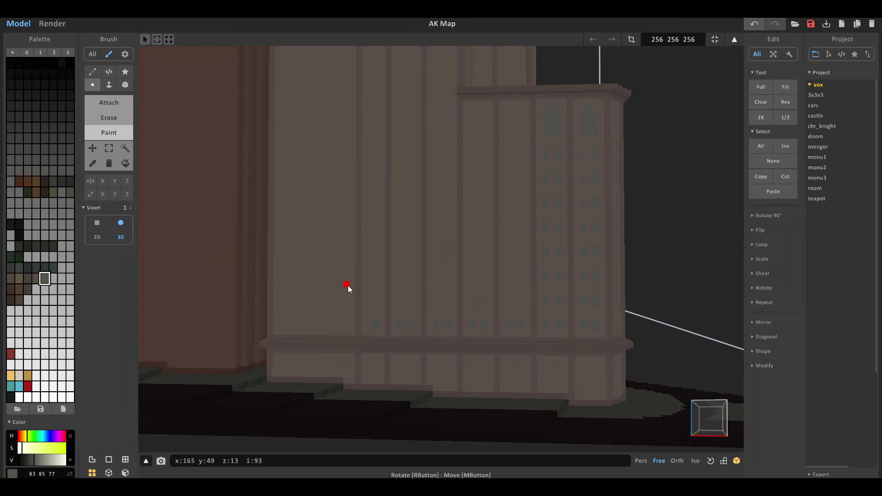
Paint a second row of windows in the 83 85 77 grey above the first one on the facade's inner bays.
scroll(356, 299, "up", 2)
left_click(358, 312)
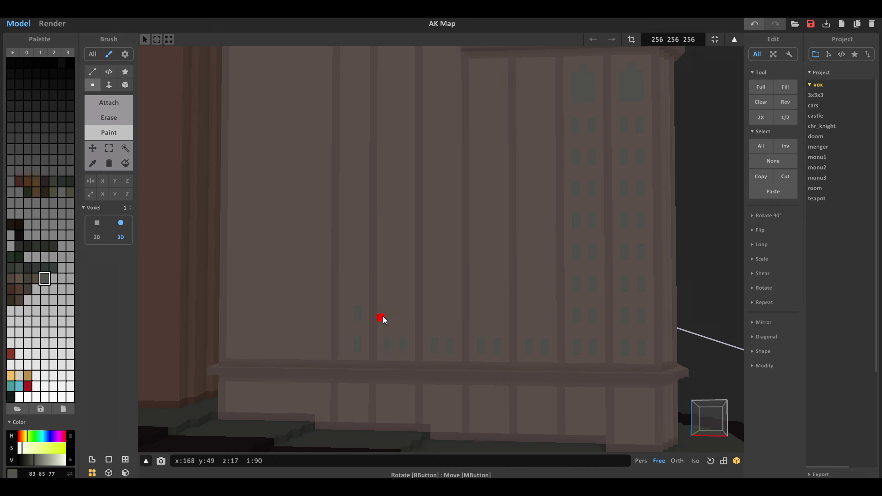
left_click(388, 318)
left_click(405, 312)
scroll(417, 316, "down", 4)
right_click_drag(418, 315, 421, 314)
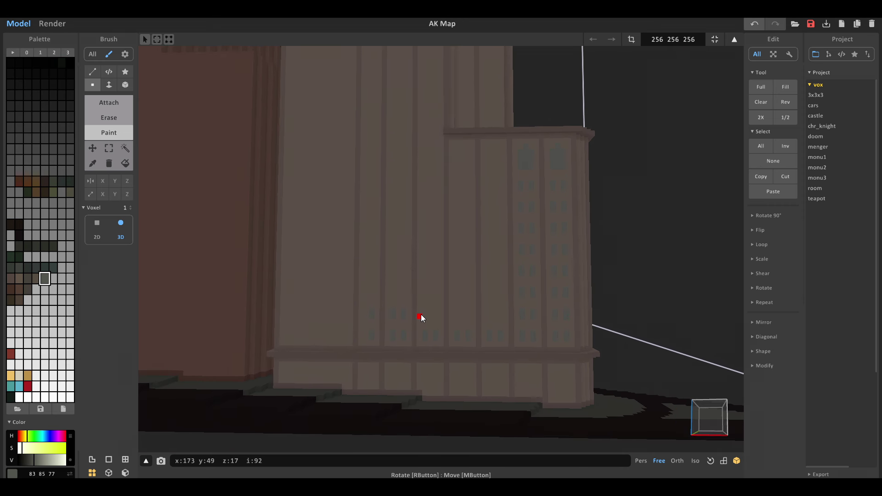
Undo the last window stroke and paint more 83 85 77 windows up the middle bays with the Box brush.
key("ctrl+z")
left_click(125, 85)
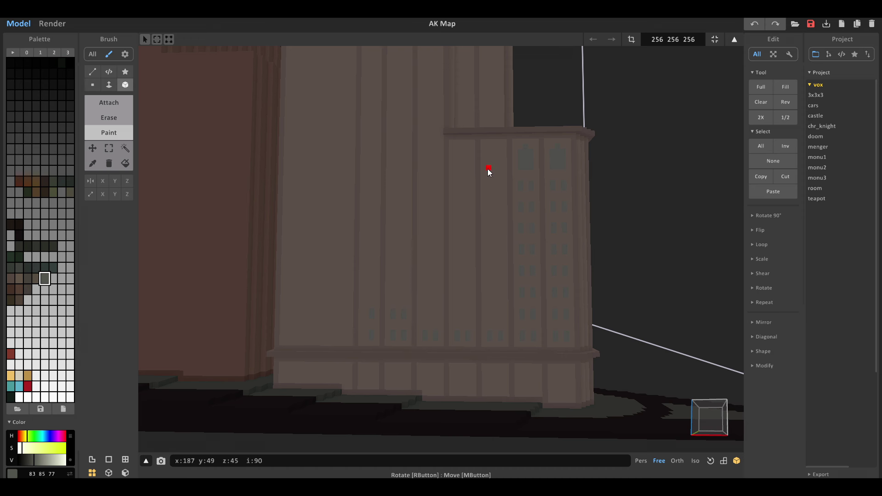
left_click_drag(499, 184, 499, 195)
left_click_drag(496, 329, 487, 251)
mouse_move(489, 185)
left_mouse_down()
mouse_move(467, 210)
mouse_move(468, 324)
mouse_move(456, 186)
mouse_move(431, 326)
mouse_move(434, 310)
left_mouse_up()
key("ctrl+z")
left_click_drag(436, 185, 425, 221)
left_click_drag(422, 327, 403, 313)
left_click_drag(406, 182, 398, 184)
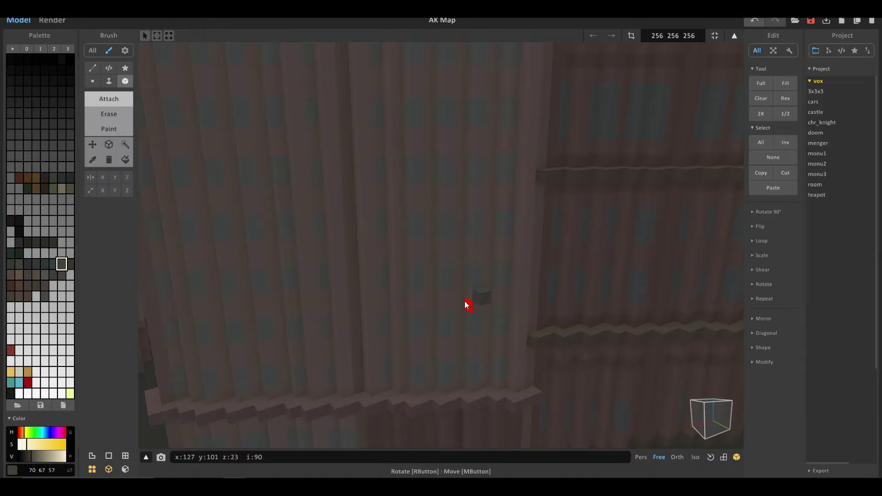
Undo the last block and attach a fire-escape platform in the 63 66 60 grey between two window rows.
key("ctrl+z")
left_click(21, 264)
left_click(401, 280)
key("ctrl+z")
left_click(430, 294)
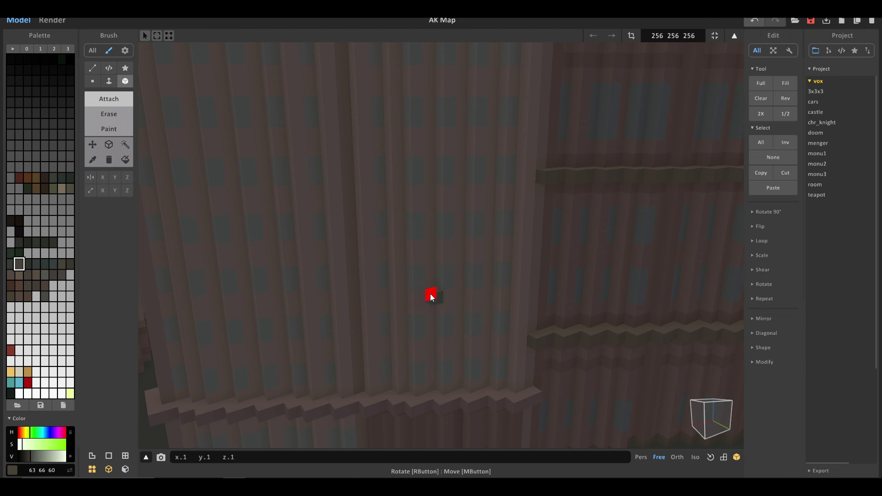
left_click(430, 298)
left_click(454, 297)
left_click(468, 296)
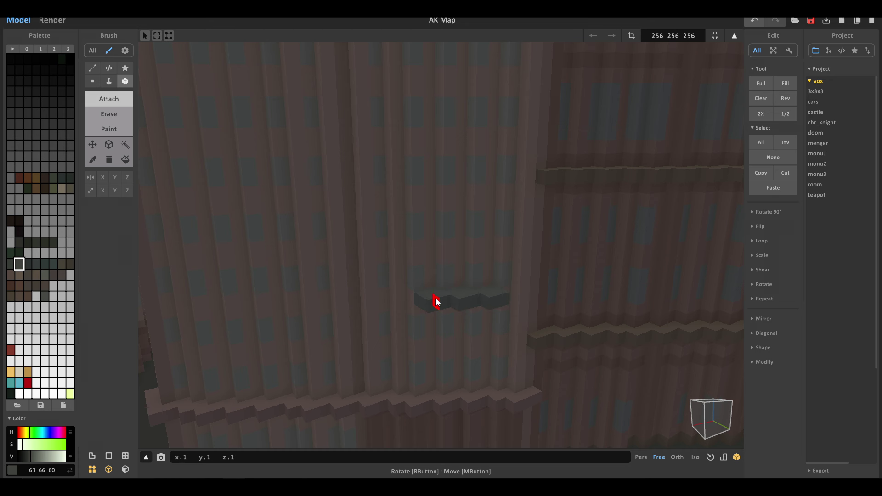
Attach a second fire-escape platform in the 63 66 60 grey one storey above the first.
scroll(436, 299, "down", 5)
scroll(437, 297, "up", 3)
left_click(424, 281)
left_click_drag(445, 285, 474, 281)
left_click(484, 281)
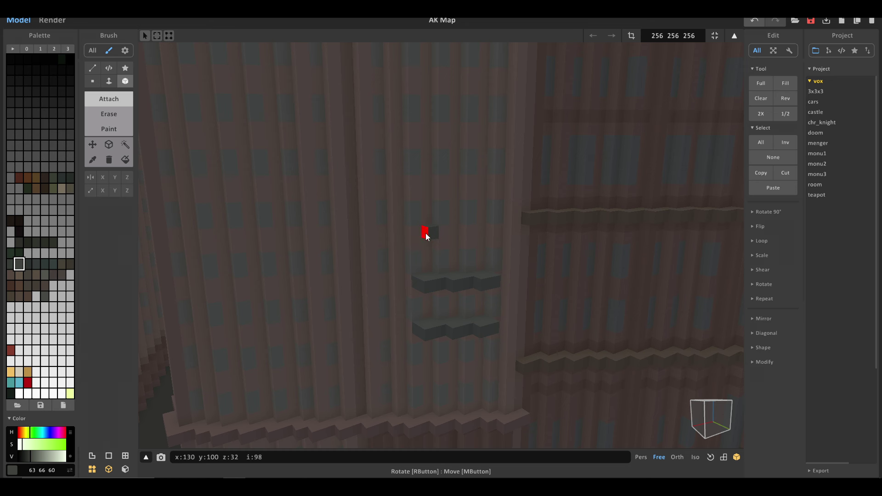
Attach two more fire-escape platforms in the 63 66 60 grey on the next storeys up.
left_click_drag(481, 231, 451, 236)
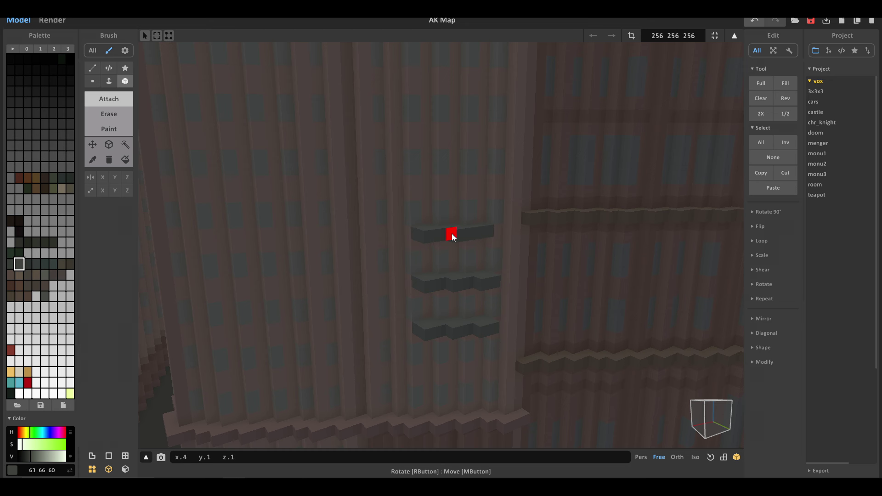
mouse_move(487, 241)
right_mouse_down()
mouse_move(480, 259)
mouse_move(480, 238)
right_mouse_up()
scroll(480, 244, "down", 5)
scroll(480, 238, "up", 5)
left_click_drag(393, 275, 416, 277)
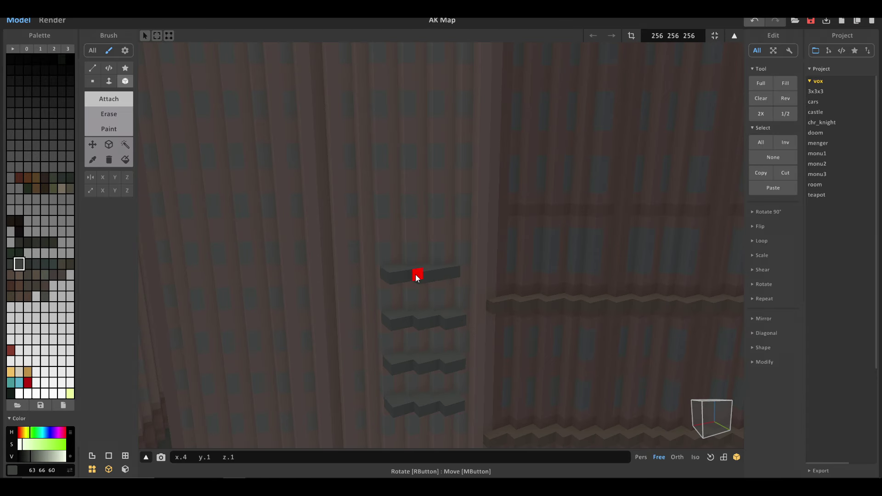
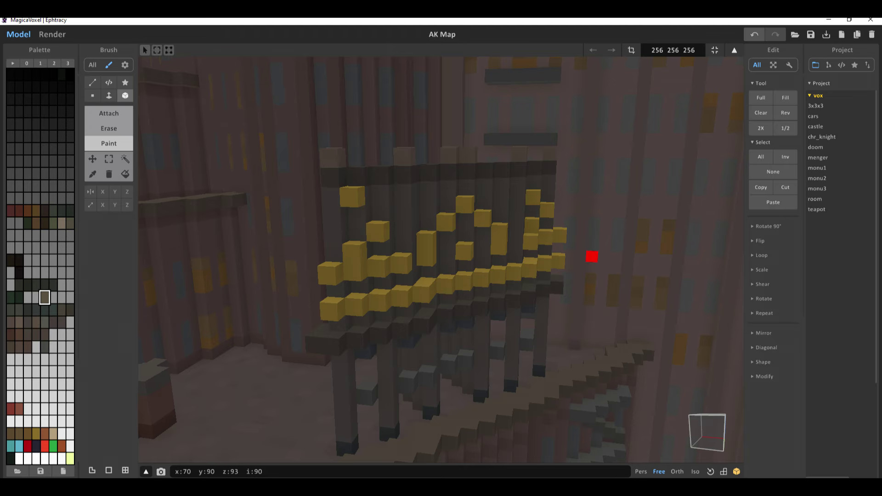
Choose the 65 66 60 grey from the palette for the rooftop details and undo the last block edit.
scroll(416, 255, "up", 5)
right_click_drag(409, 257, 449, 262)
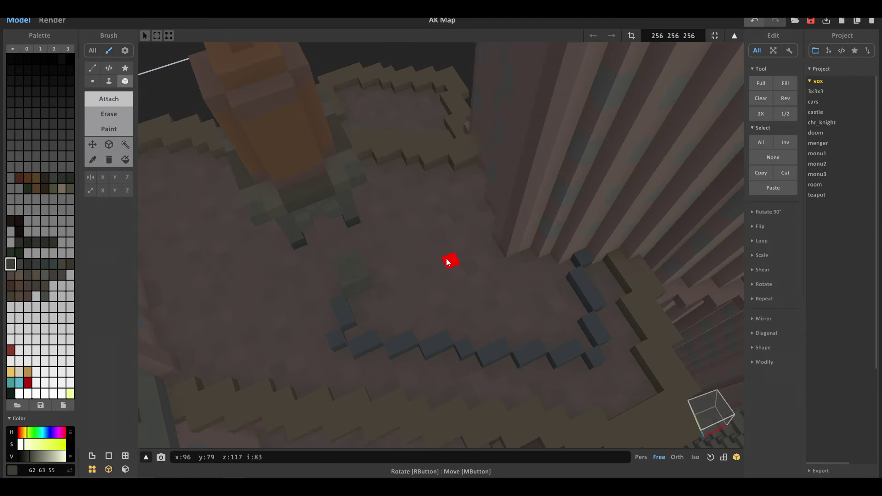
left_click(19, 264)
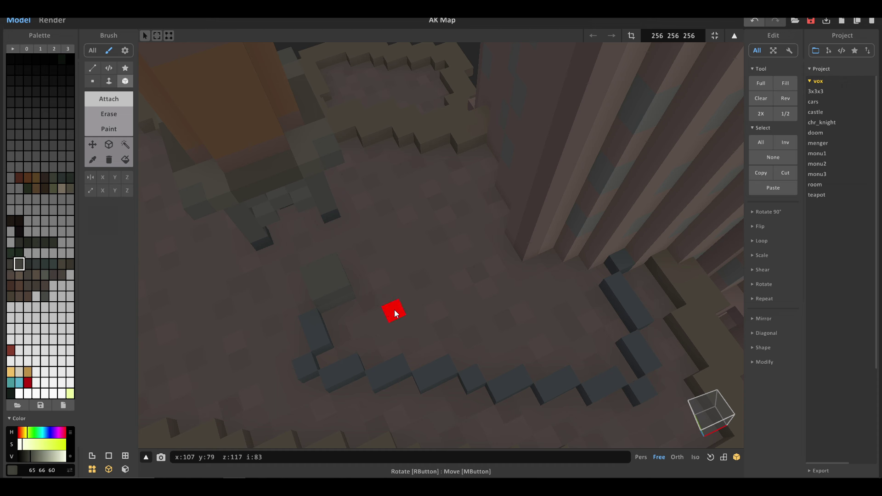
key("ctrl+z")
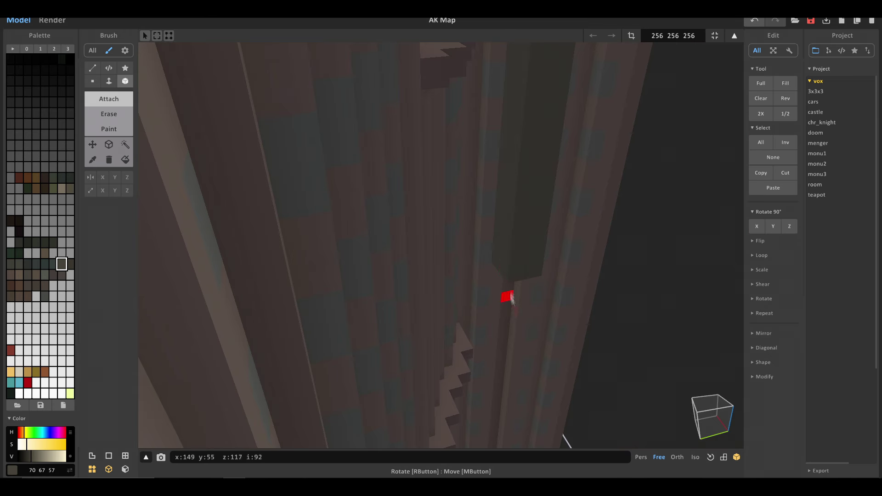
Attach blocks in the 70 67 57 tone as a stepped diagonal walkway from the tower wall toward the neighbouring rooftop.
left_click_drag(517, 260, 474, 409)
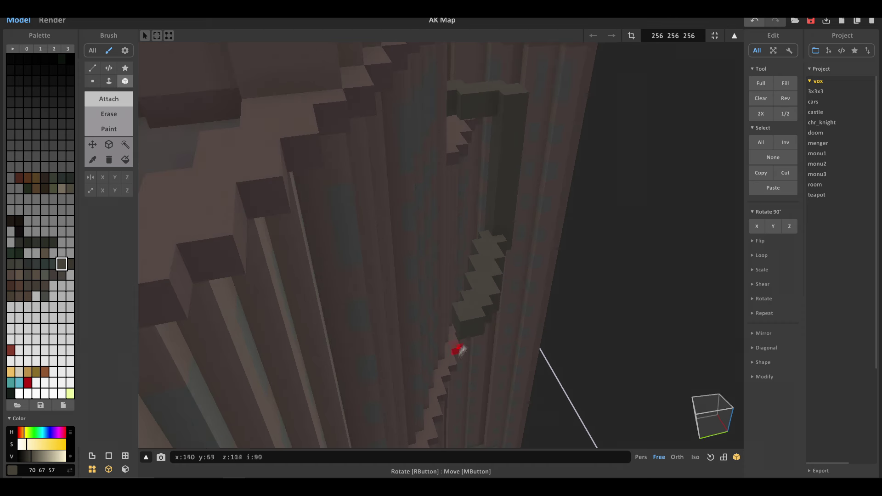
mouse_move(452, 350)
left_mouse_down()
mouse_move(463, 346)
mouse_move(457, 363)
left_mouse_up()
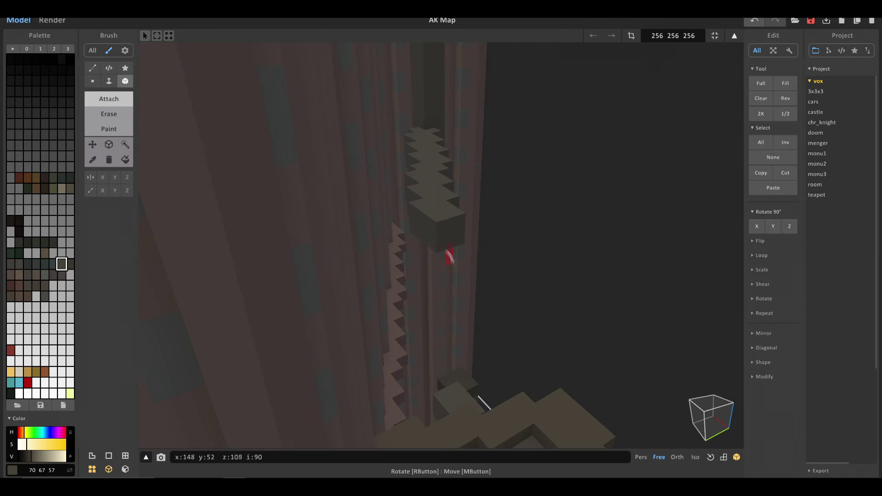
left_click_drag(450, 254, 439, 279)
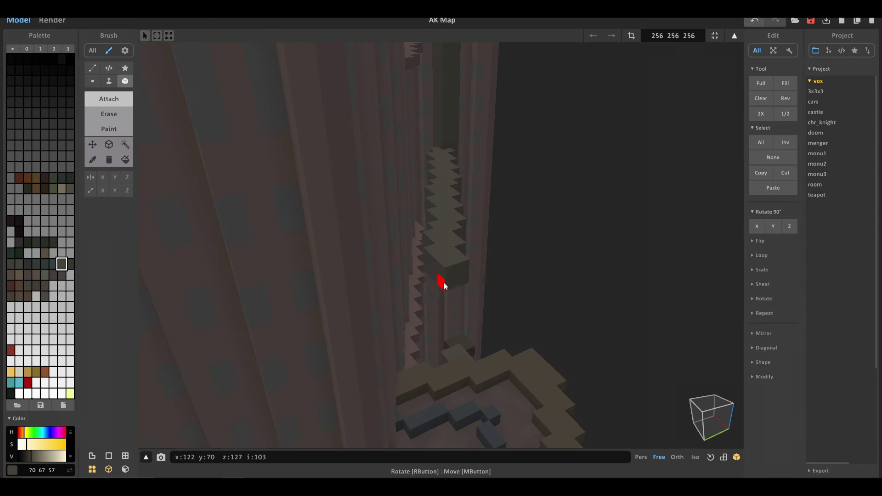
left_click_drag(445, 285, 459, 354)
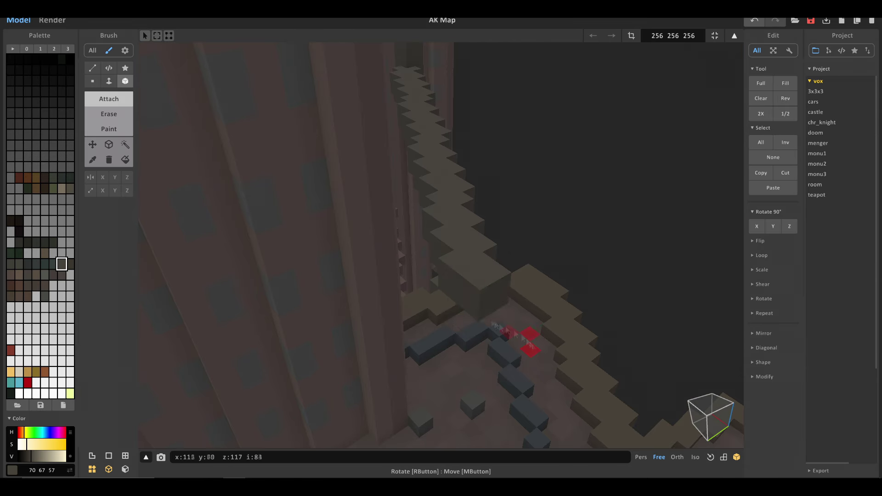
mouse_move(516, 340)
left_mouse_down()
mouse_move(474, 318)
mouse_move(486, 377)
left_mouse_up()
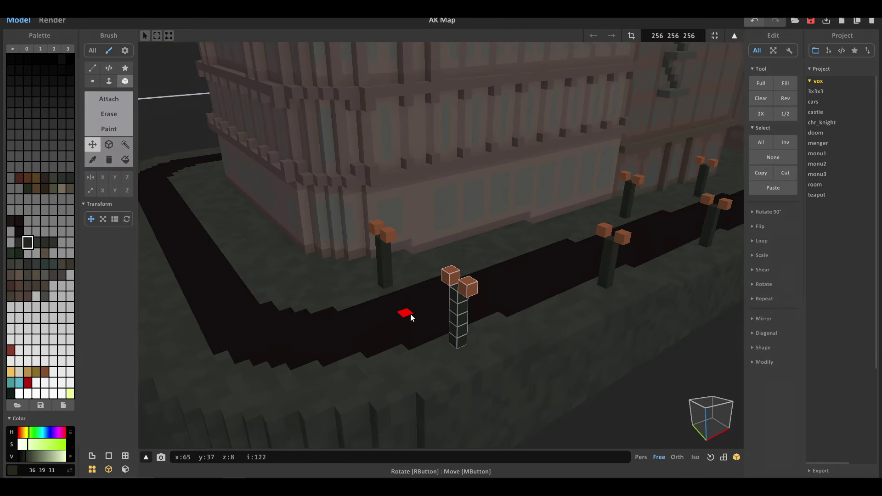
Copy the selected street lamp and place the copies along the edges of the road.
right_click_drag(411, 317, 392, 321)
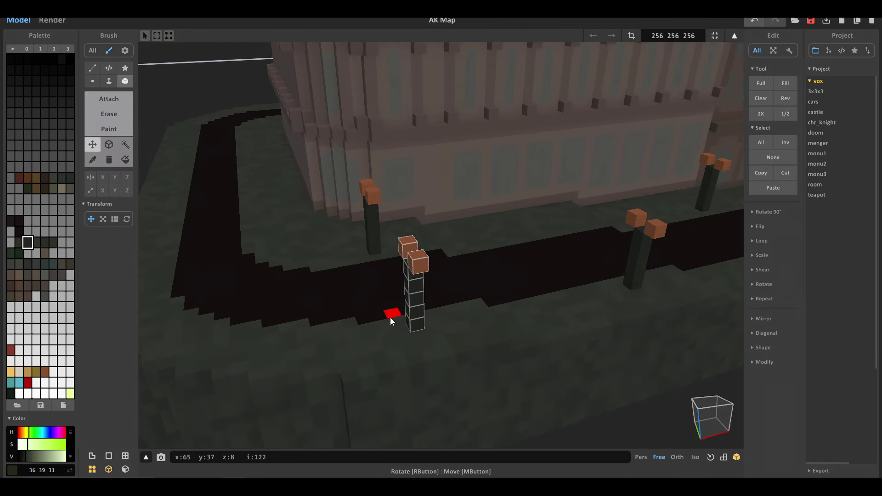
left_click(414, 324)
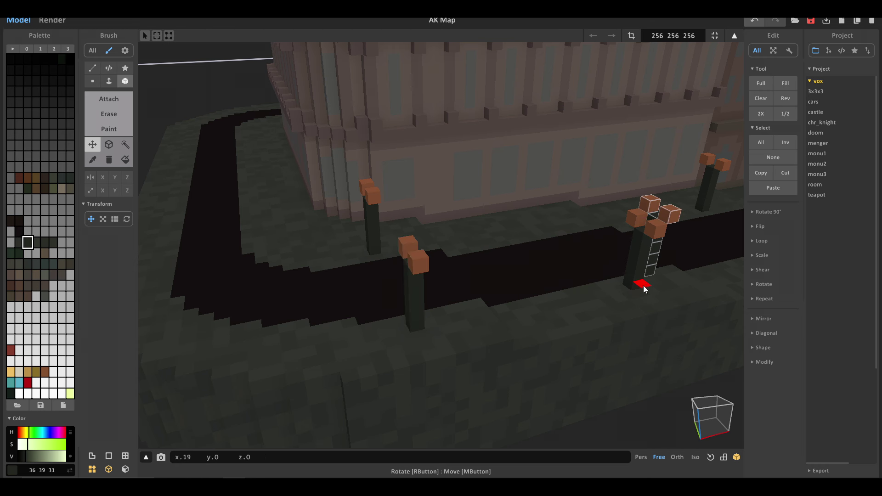
right_click_drag(636, 291, 717, 283)
left_click_drag(490, 285, 381, 285)
mouse_move(381, 287)
right_mouse_down()
mouse_move(399, 293)
mouse_move(351, 288)
mouse_move(364, 285)
right_mouse_up()
mouse_move(481, 280)
right_mouse_down()
mouse_move(470, 253)
mouse_move(467, 279)
right_mouse_up()
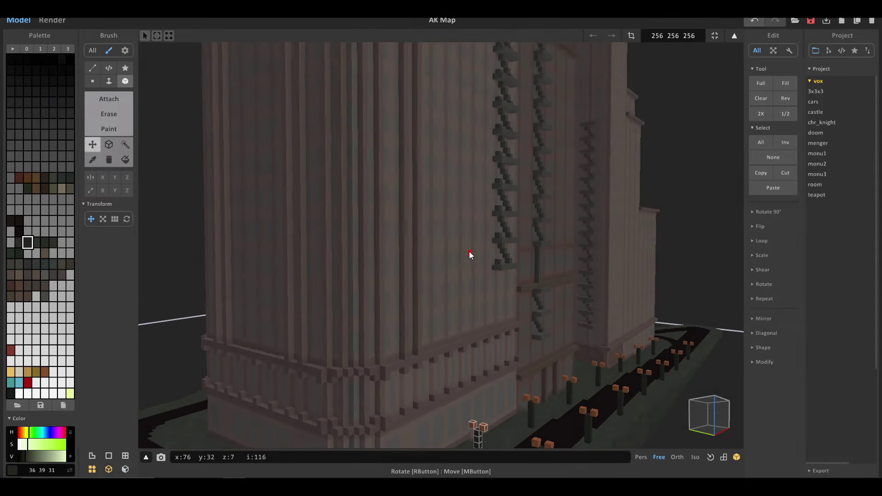
Select the pole and both orange lamp blocks of the street lamp at the building's corner with the box marquee.
right_click_drag(469, 251, 467, 289)
scroll(468, 289, "up", 2)
key("m")
left_click(484, 289)
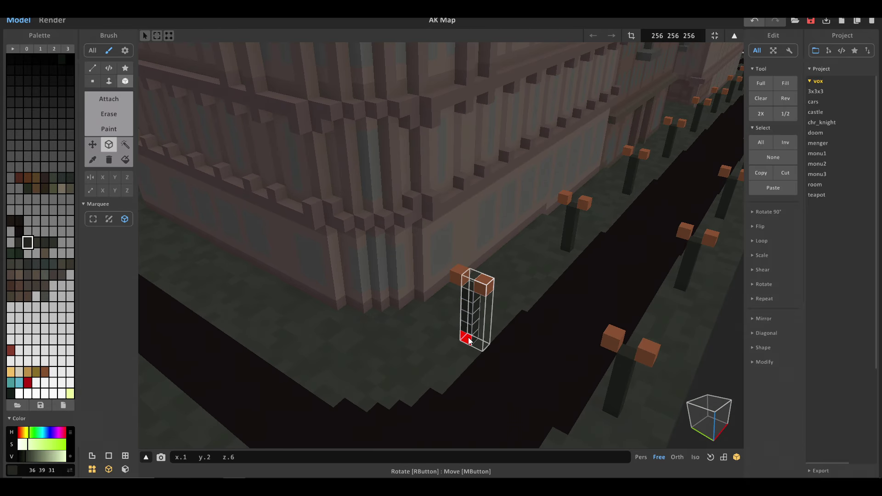
left_click(456, 280)
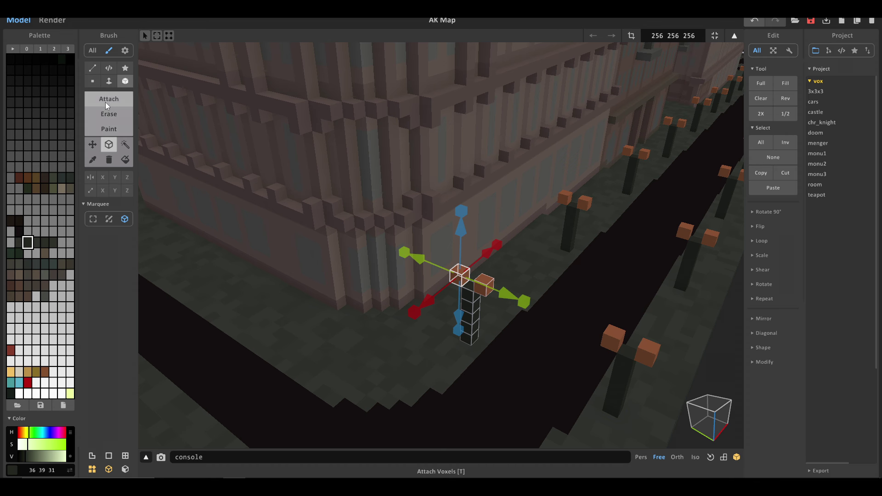
Move the selected street lamp across the pavement toward the building's corner.
left_click(93, 146)
scroll(295, 228, "down", 4)
right_click_drag(296, 229, 305, 234)
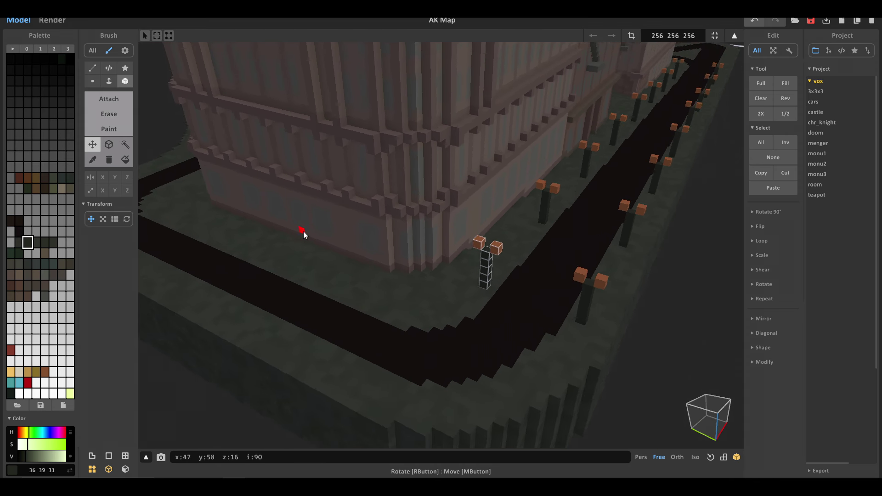
left_click_drag(485, 286, 464, 281)
right_click_drag(464, 282, 417, 285)
Copy the street lamp around the building's corner and position it on the pavement beside the adjoining road.
scroll(451, 288, "up", 4)
left_click_drag(489, 251, 364, 272, "ctrl")
right_click_drag(364, 272, 449, 277)
left_click_drag(420, 266, 286, 260)
mouse_move(285, 260)
right_mouse_down()
mouse_move(189, 235)
mouse_move(172, 255)
mouse_move(285, 257)
right_mouse_up()
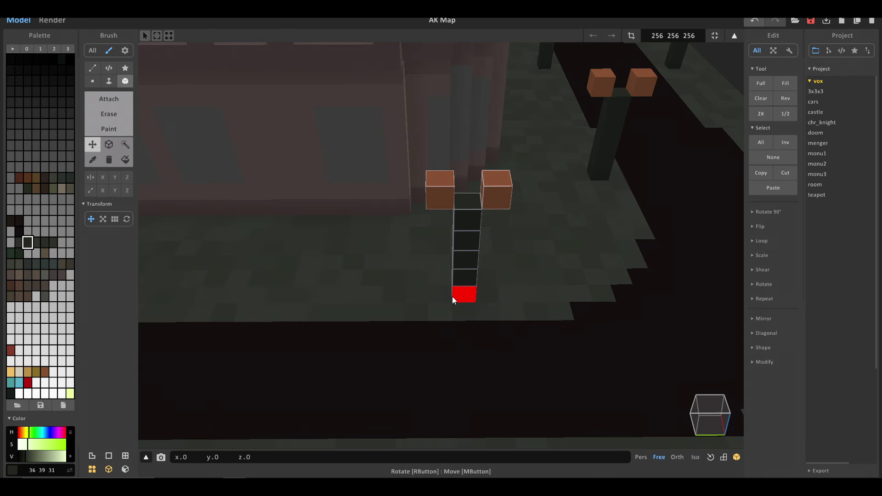
Rotate the selected street lamp 90° about the Z axis so its two lamp heads stand across the pavement.
right_click_drag(440, 296, 327, 295)
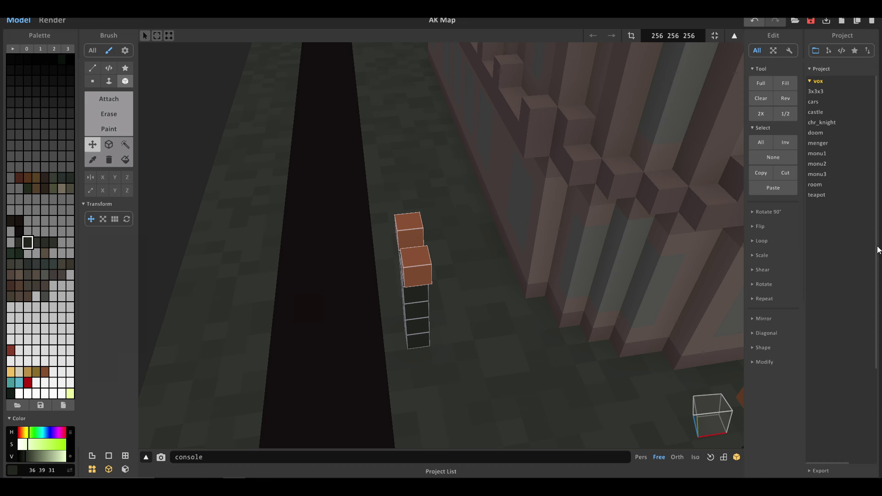
left_click(753, 210)
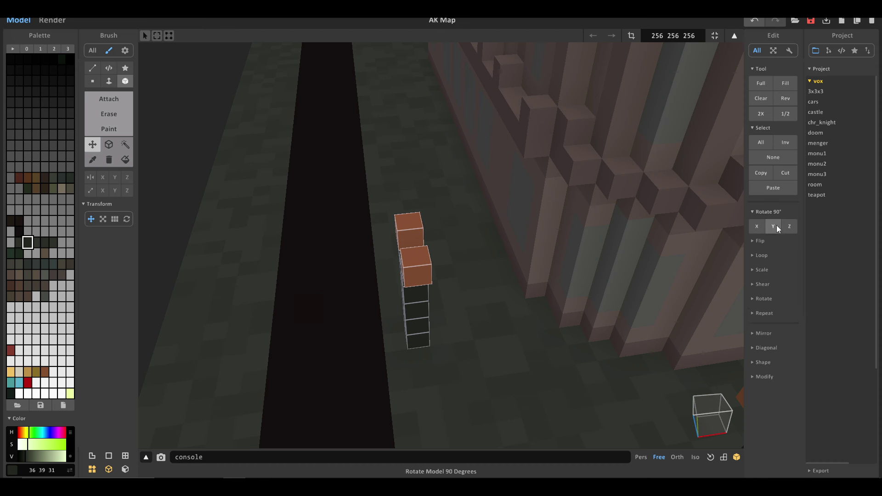
left_click(770, 229)
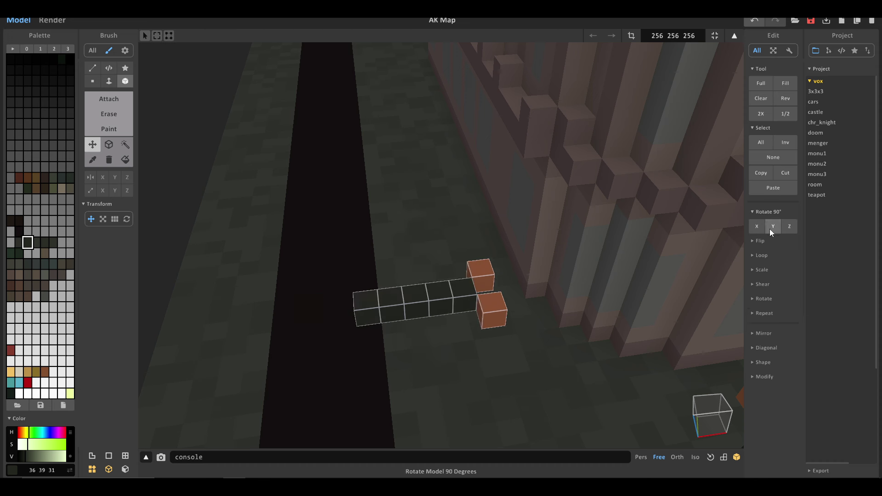
key("ctrl+z")
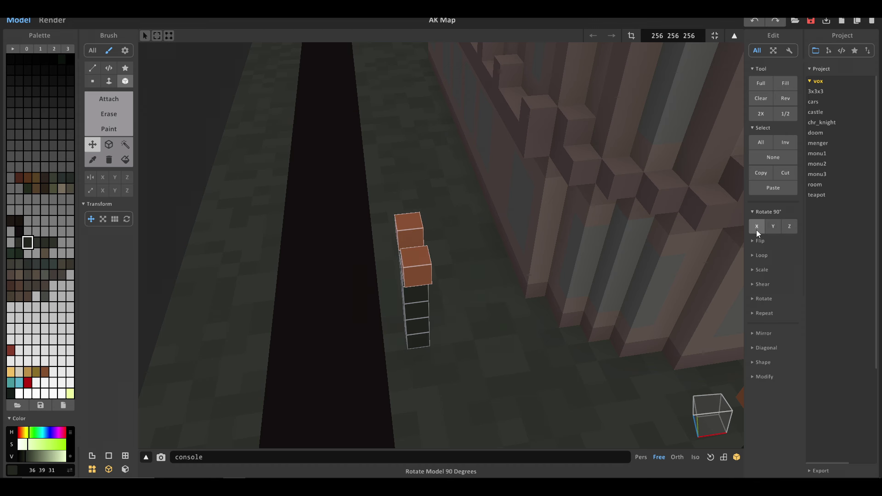
left_click(784, 229)
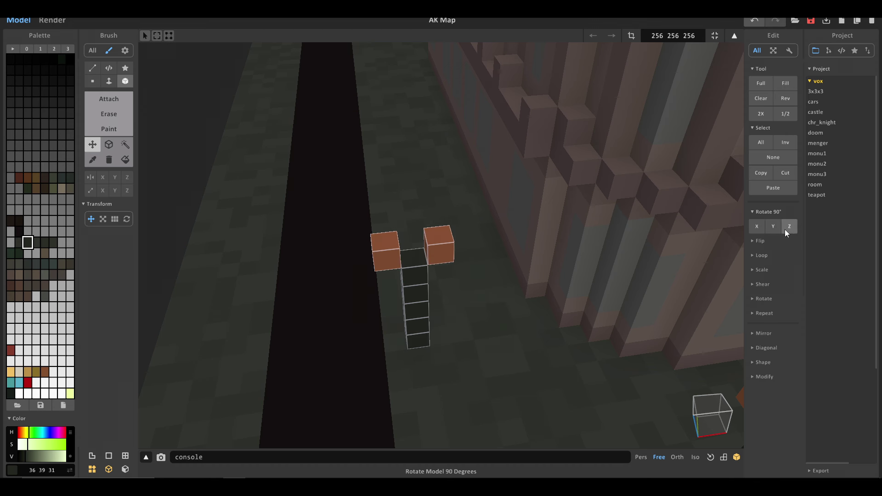
Copy the rotated street lamp across the road to the outer pavement and along it toward the next corner.
right_click_drag(563, 264, 498, 309)
left_click_drag(541, 256, 421, 253)
right_click_drag(421, 253, 487, 290)
key("s")
key("a")
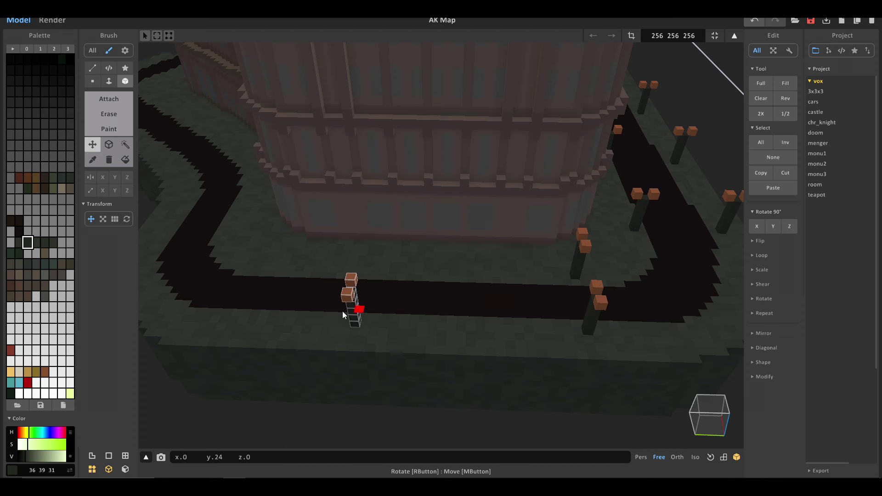
key("a")
key("w")
Adjust the street lamp's position on the outer pavement and copy it across the road to the building's side.
right_click_drag(269, 313, 313, 320)
left_click_drag(448, 311, 407, 310)
right_click_drag(407, 310, 538, 304)
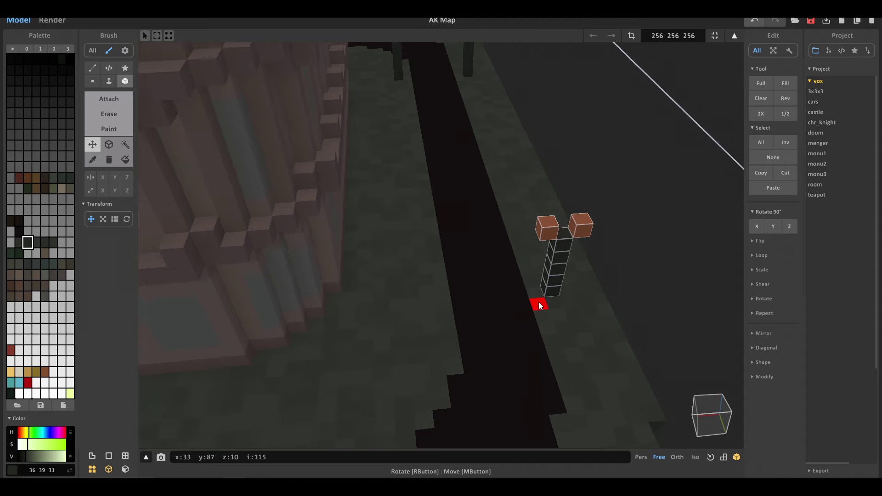
left_click_drag(552, 295, 432, 299)
right_click_drag(431, 300, 316, 302)
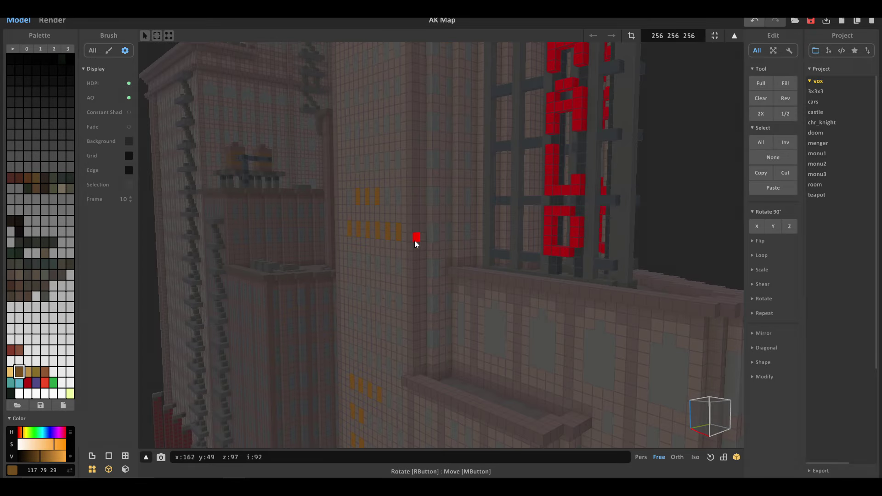
Paint scattered windows on the tower faces around the lower part of the vertical red sign in orange-brown 117 79 29.
right_click_drag(393, 267, 438, 268)
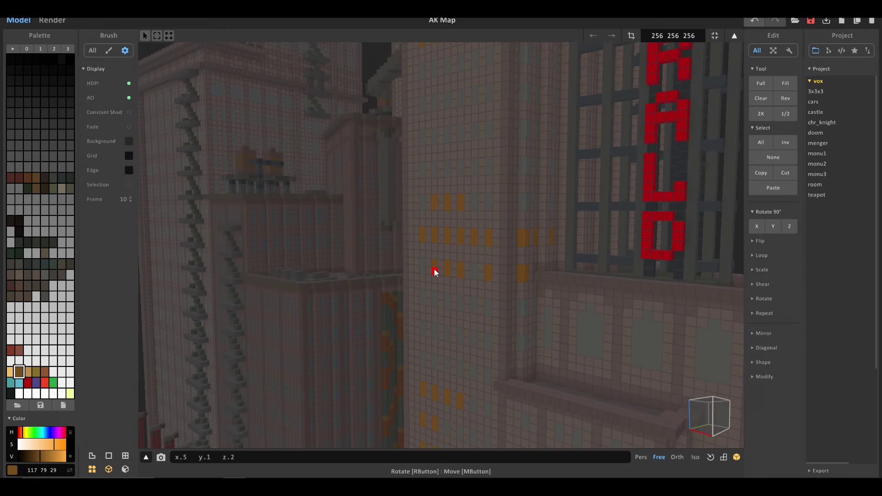
right_click_drag(460, 302, 397, 297)
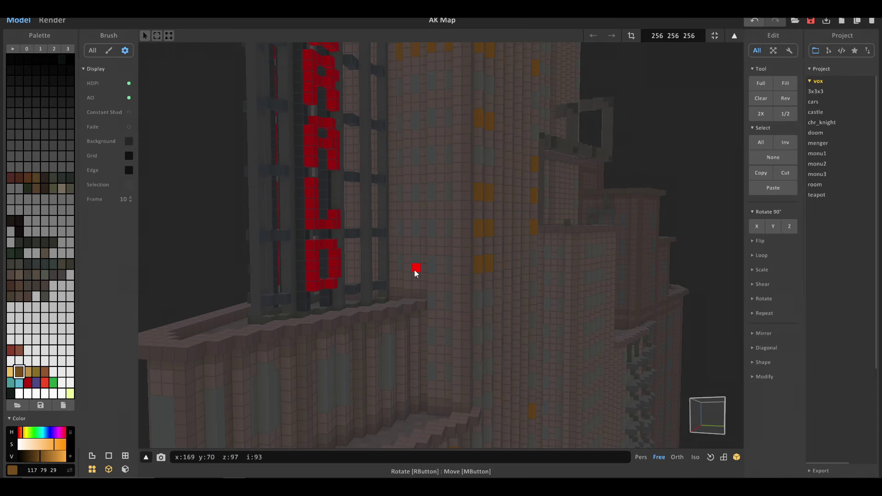
right_click_drag(488, 300, 417, 297)
scroll(416, 296, "down", 8)
right_click_drag(415, 292, 435, 272)
Paint the tall windows beneath the roof ledge orange-brown on the tower section's front and adjoining faces beside the sign.
scroll(436, 272, "up", 6)
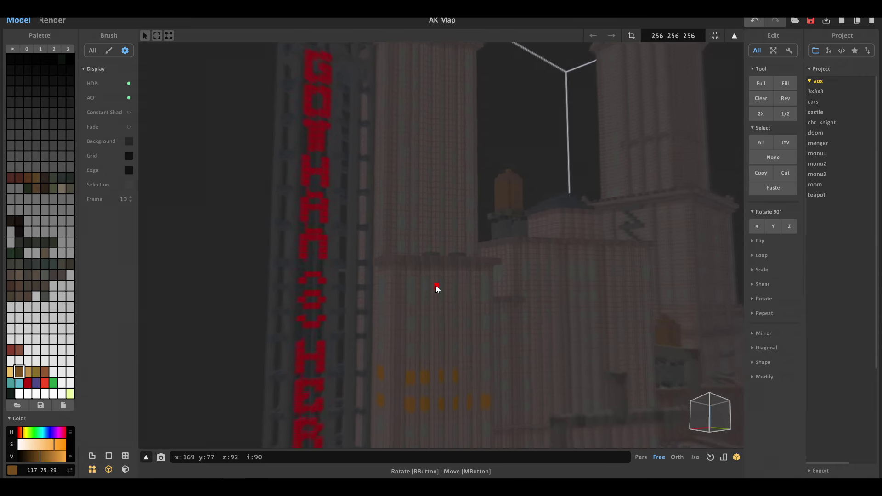
scroll(435, 285, "up", 4)
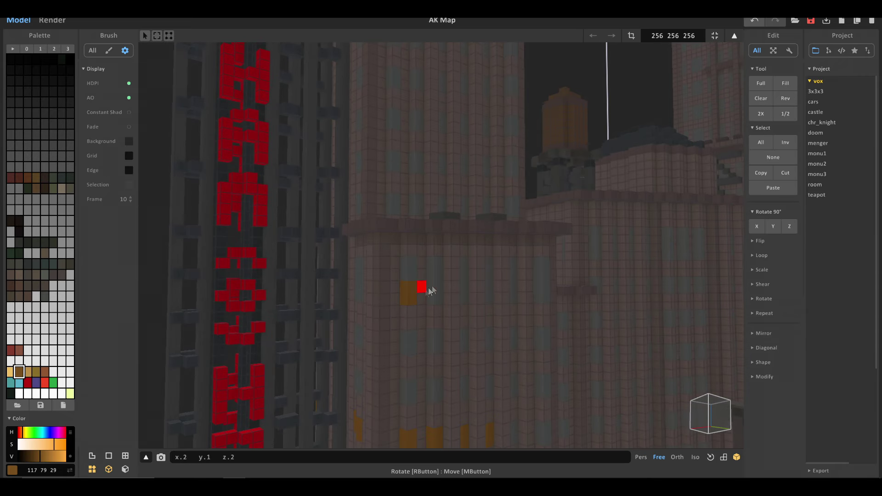
right_click_drag(540, 266, 592, 275)
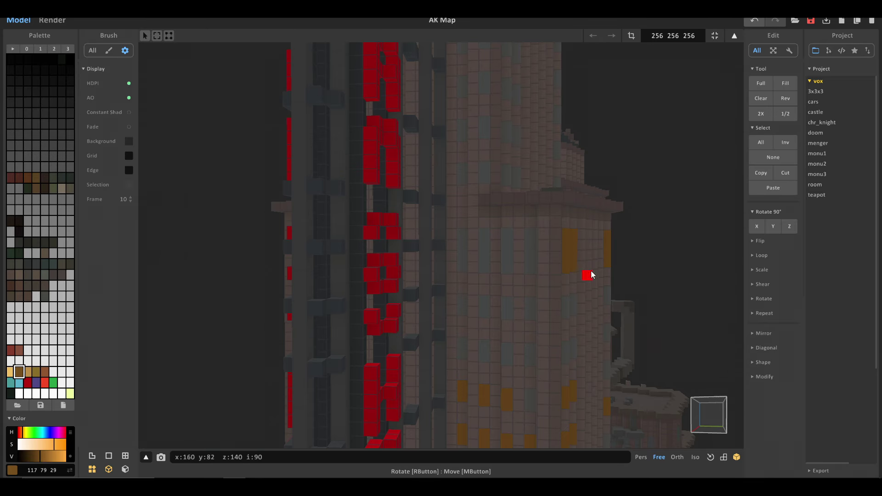
right_click_drag(464, 244, 518, 243)
right_click_drag(429, 209, 577, 221)
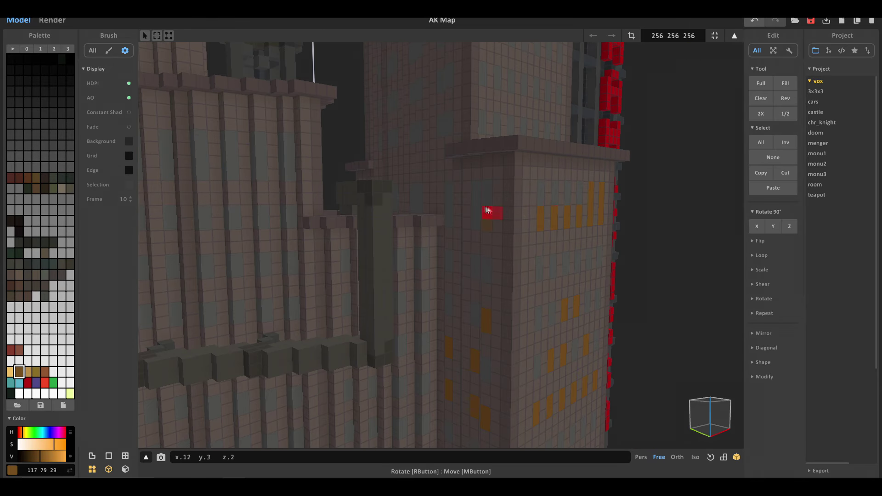
right_click_drag(452, 188, 490, 191)
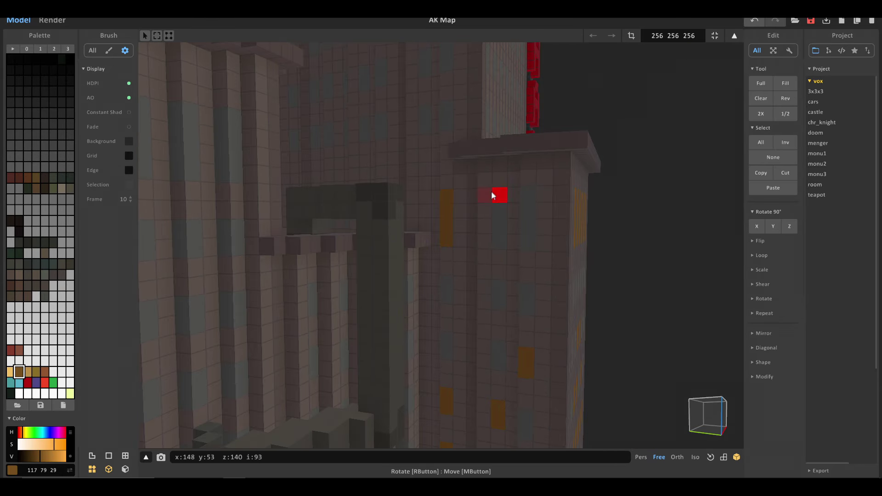
scroll(489, 227, "up", 5)
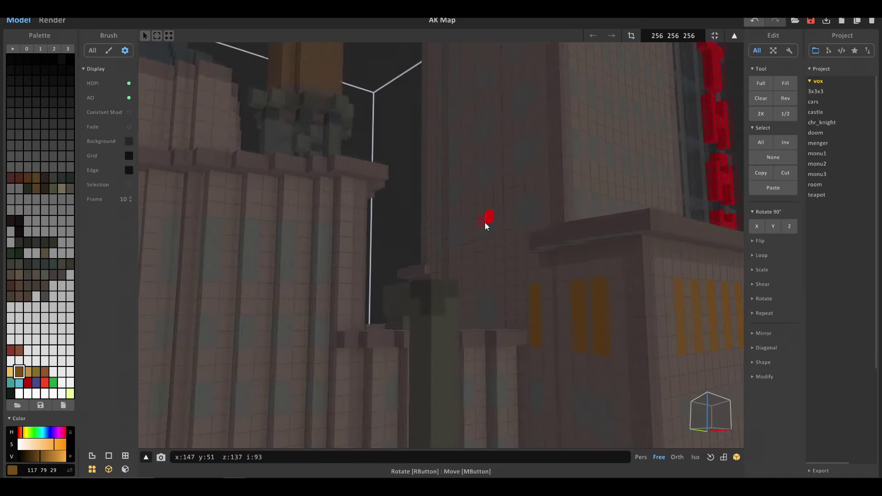
Paint the tall windows beneath the same roof ledge orange-brown around the tower section's remaining corner and faces.
right_click_drag(484, 222, 603, 250)
scroll(472, 233, "up", 4)
scroll(464, 237, "down", 4)
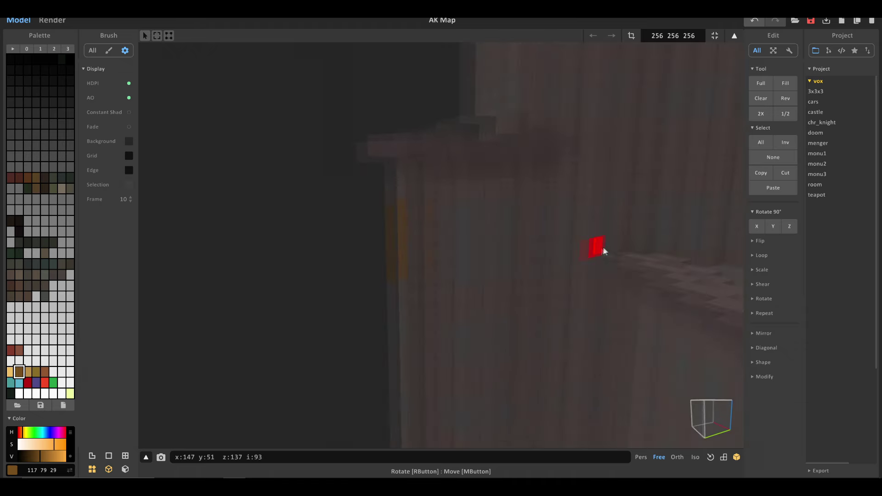
scroll(602, 249, "down", 2)
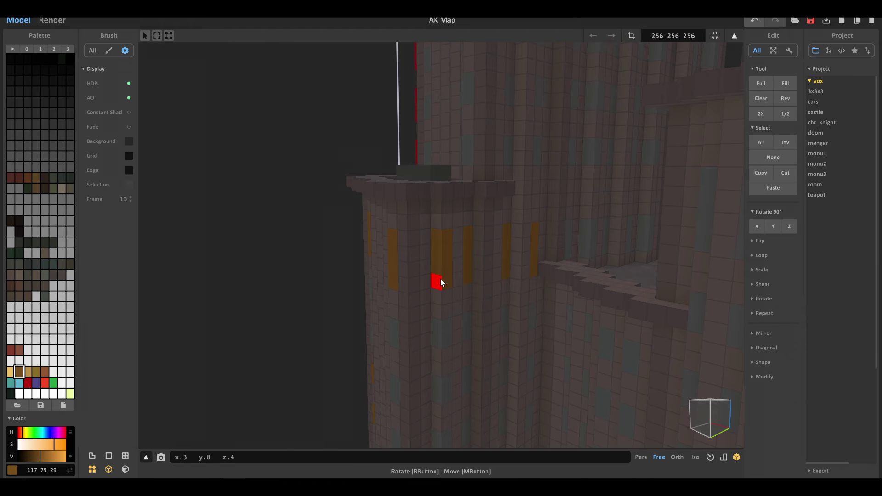
scroll(440, 279, "down", 8)
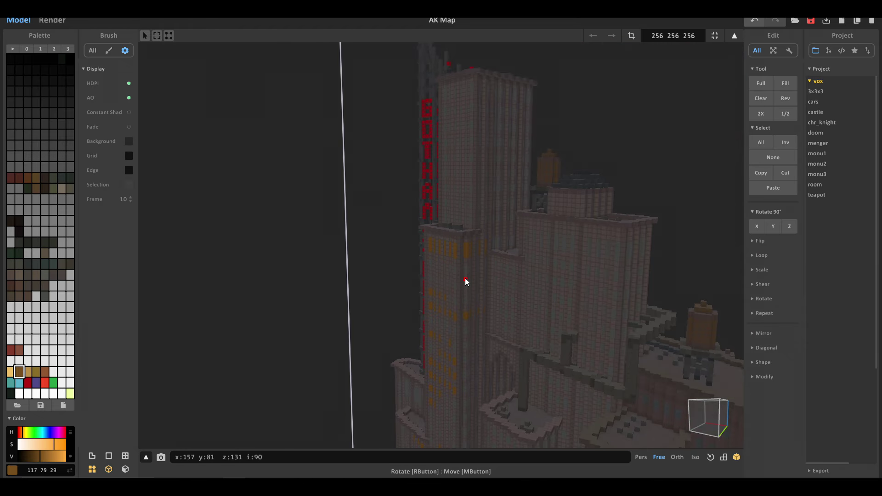
right_click_drag(464, 277, 475, 274)
scroll(467, 280, "down", 2)
scroll(475, 274, "up", 10)
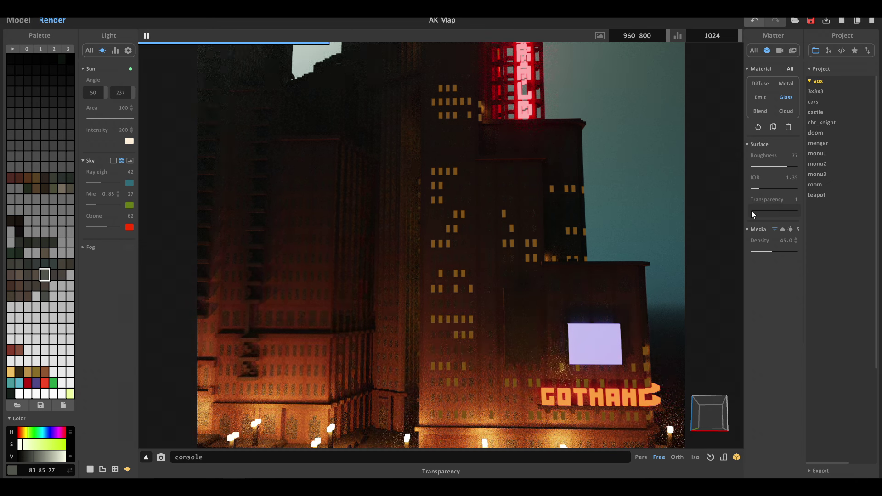
Set the transparency of the grey window colour's glass material to 3 in the render settings.
left_click_drag(751, 211, 753, 211)
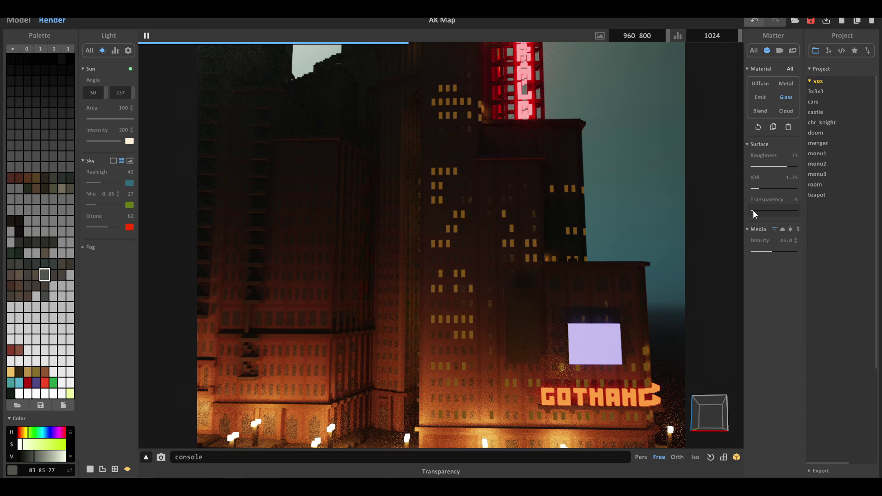
left_click_drag(753, 211, 751, 210)
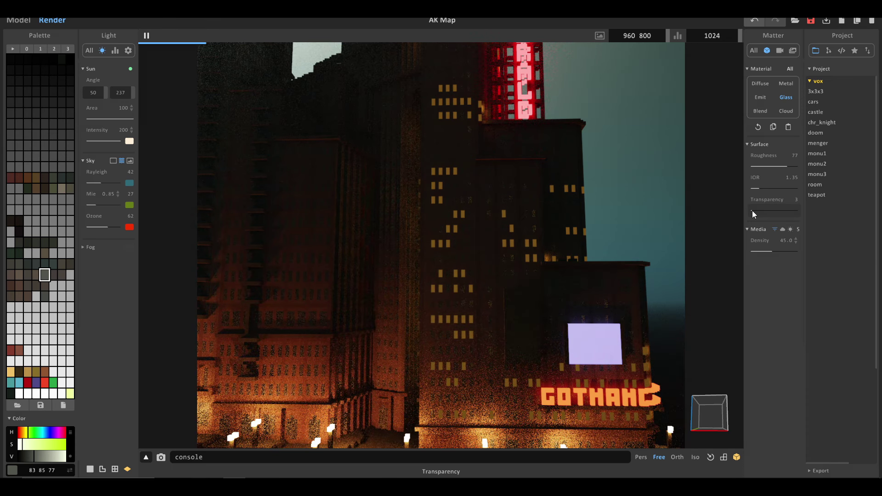